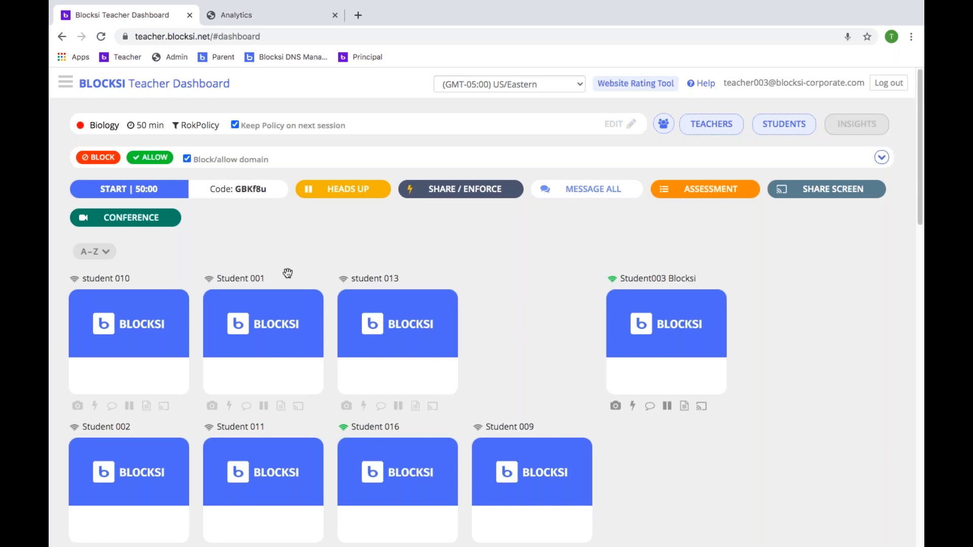
# Start the Biology class session and choose Google Forms from the assessment library for a new assessment.
pyautogui.click(137, 193)
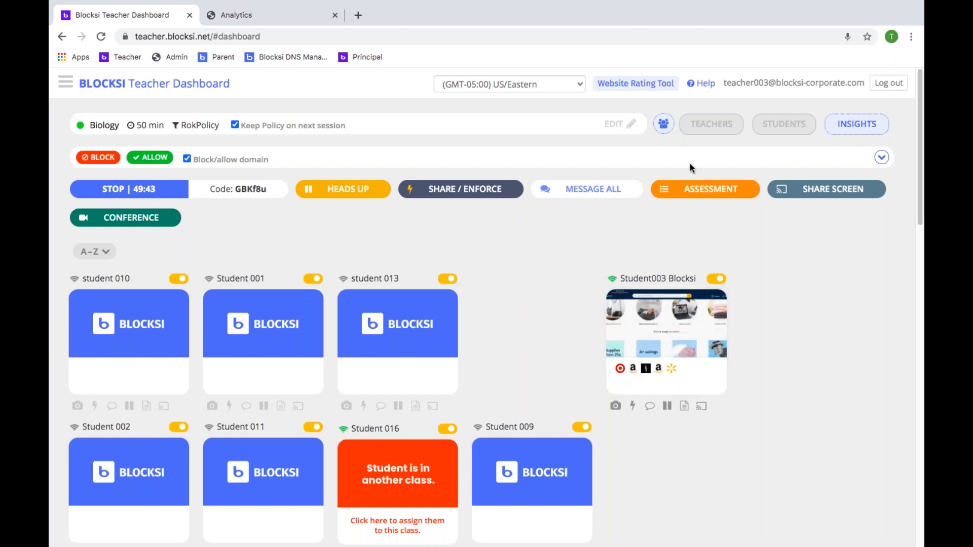
pyautogui.click(685, 192)
pyautogui.click(320, 383)
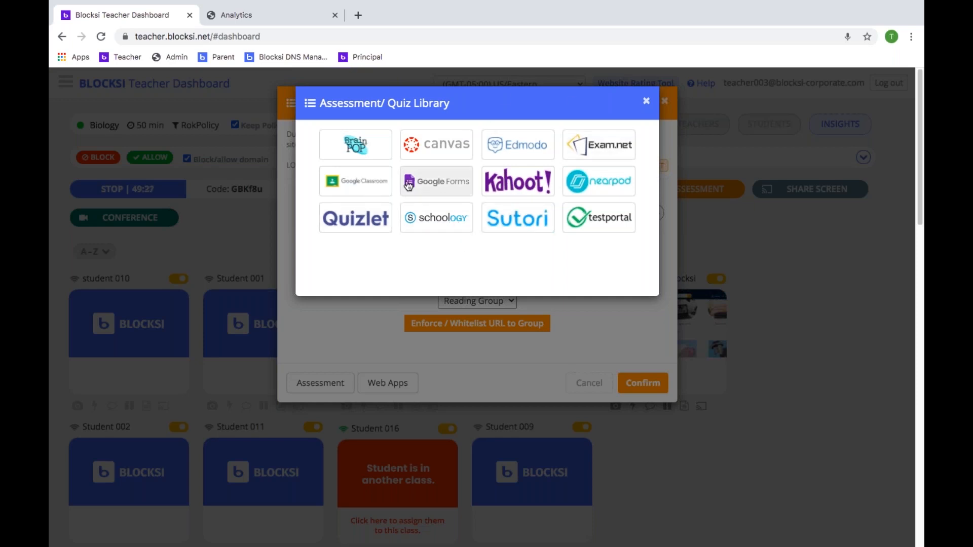
pyautogui.click(438, 186)
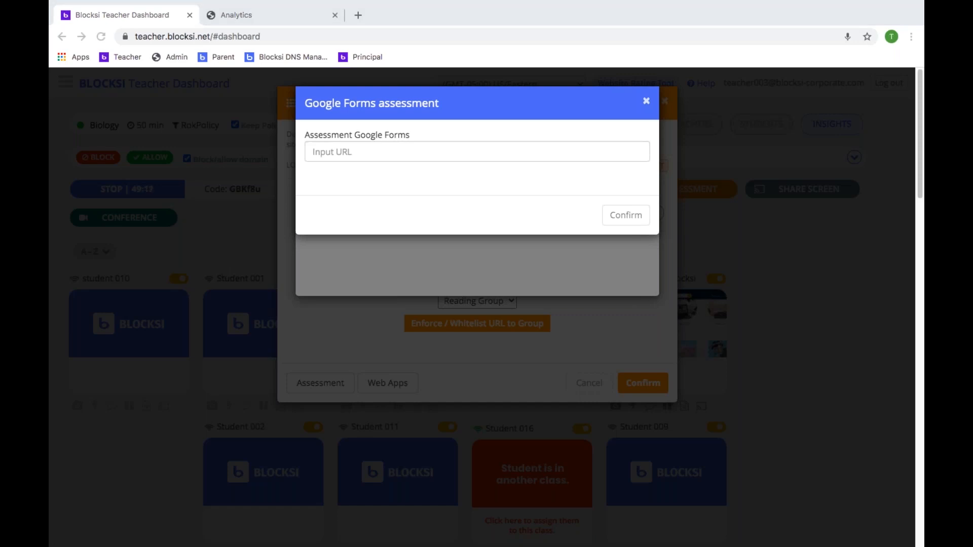
# Add the copied Google Forms edit link as the assessment URL and launch the assessment for the class.
pyautogui.click(443, 147)
pyautogui.hotkey('ctrl', 'v')
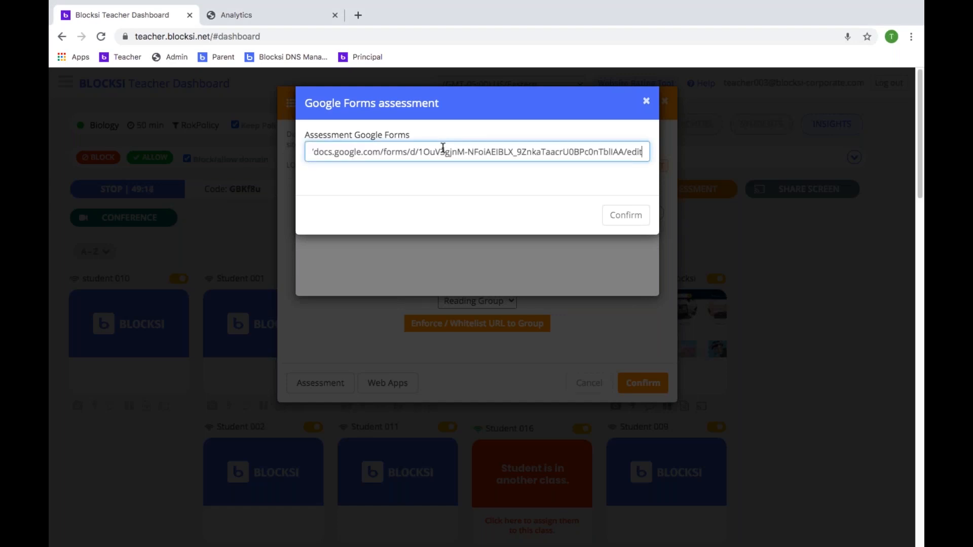
pyautogui.click(637, 217)
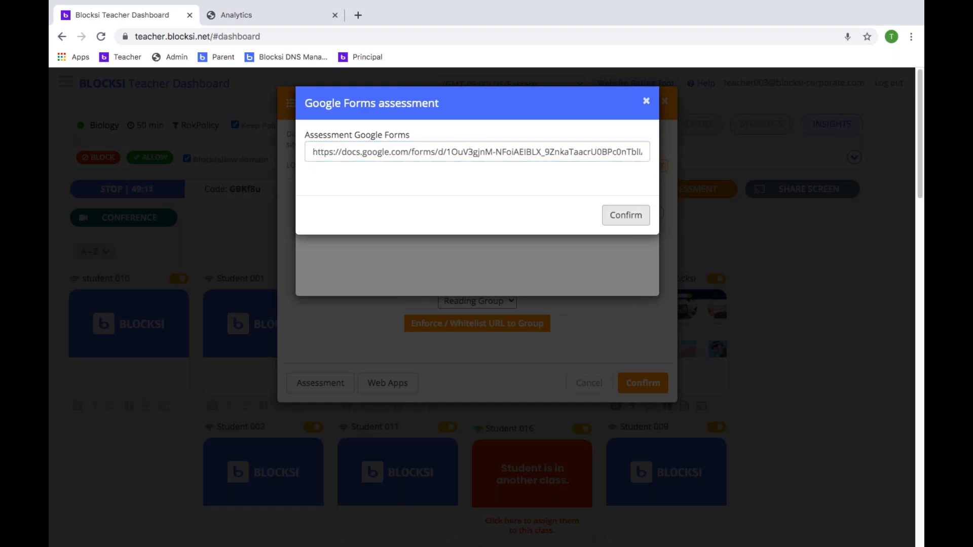
pyautogui.click(632, 218)
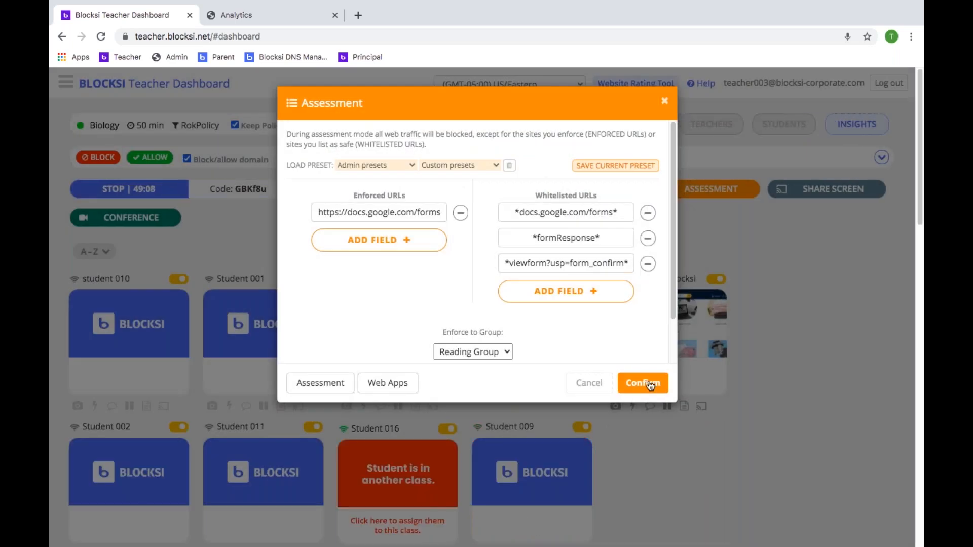
pyautogui.click(648, 384)
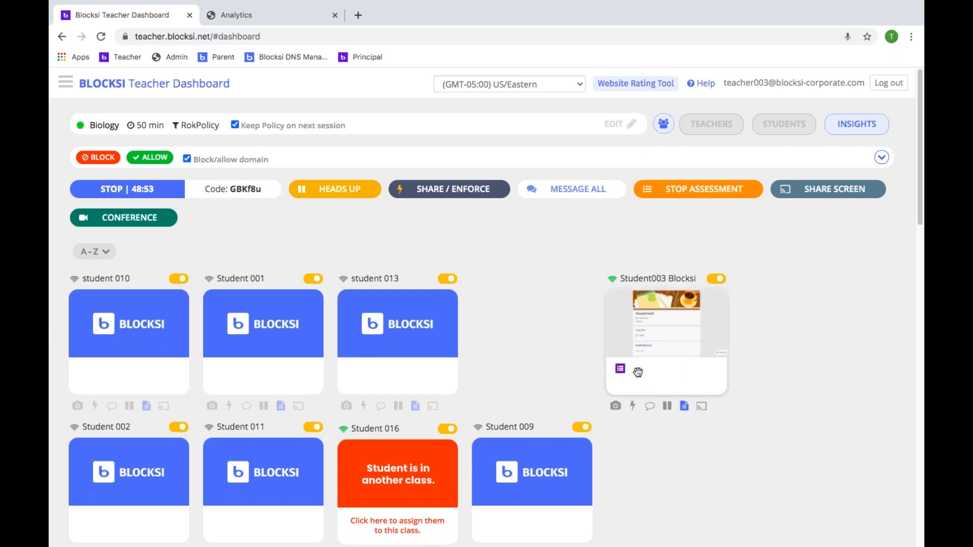
# Watch Student003's live screen at enlarged size to check the assessment, and close the student's view.
pyautogui.moveTo(662, 375)
pyautogui.click(682, 325)
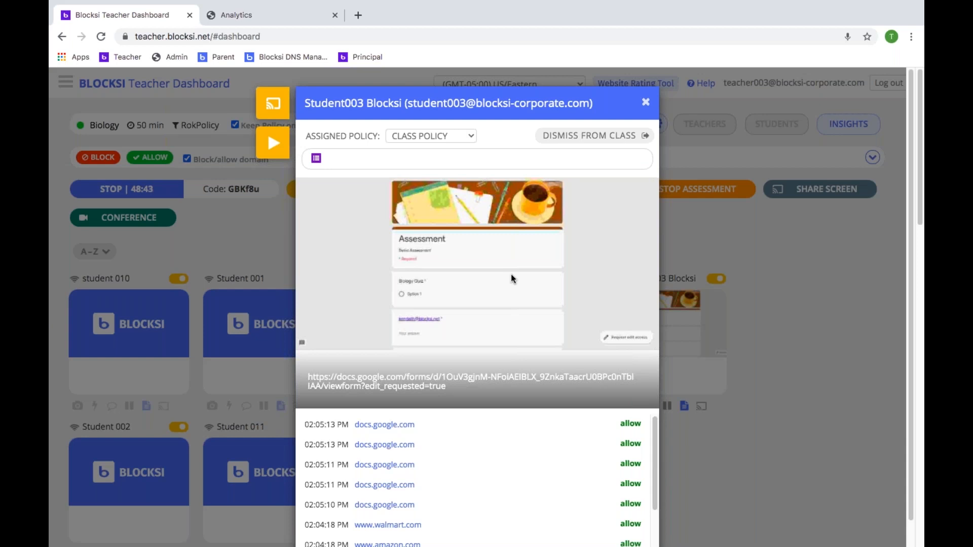
pyautogui.click(273, 142)
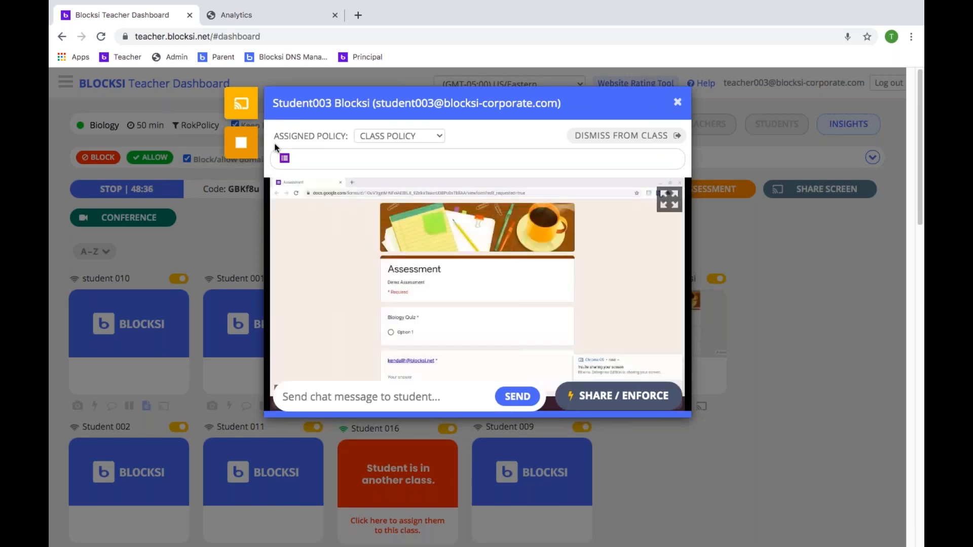
pyautogui.click(662, 199)
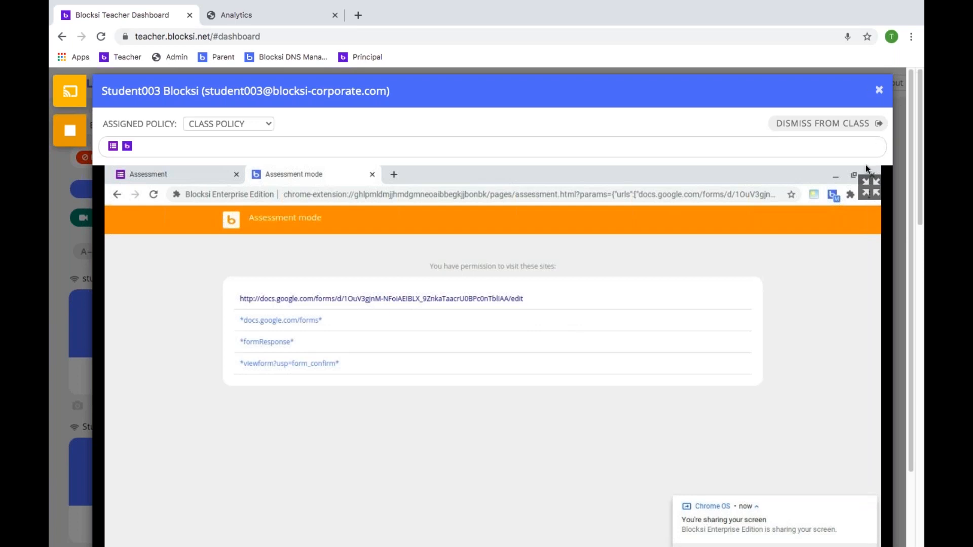
pyautogui.click(870, 186)
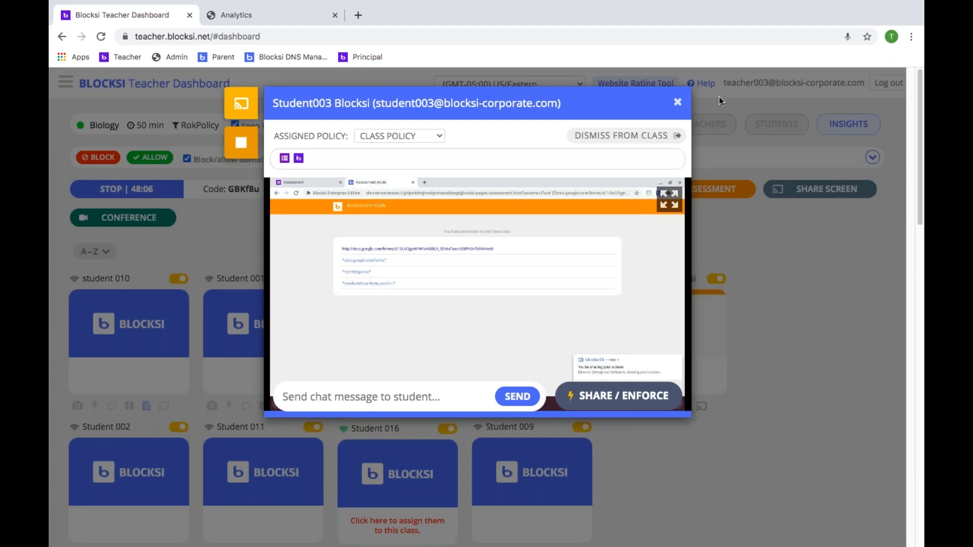
pyautogui.click(678, 103)
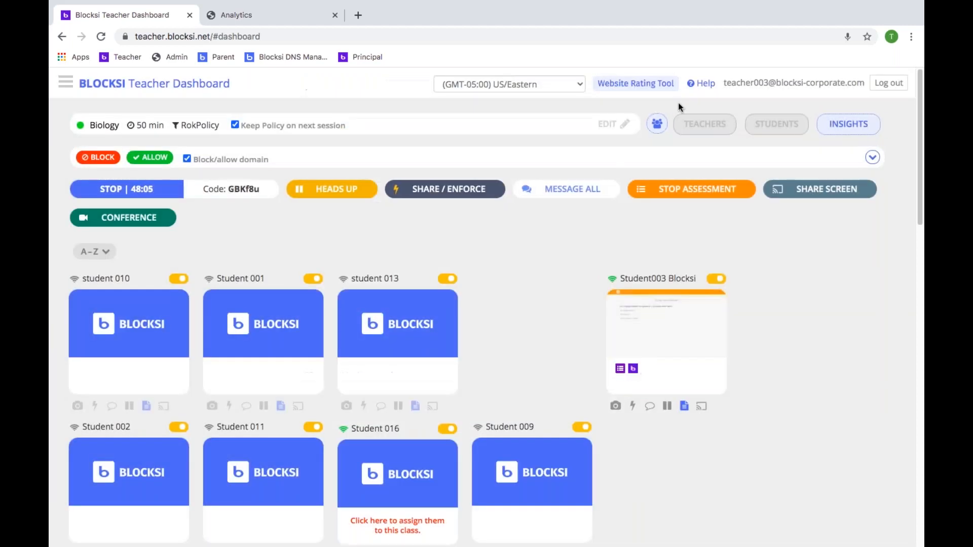
# Start a class conference in Dominant Speaker Layout without recording and dismiss the initialization notice.
pyautogui.click(119, 219)
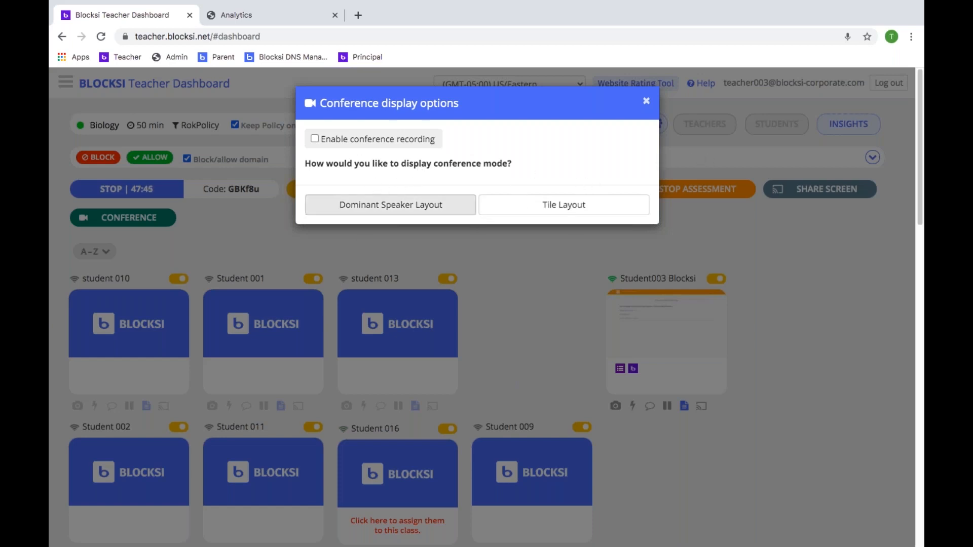
pyautogui.click(404, 209)
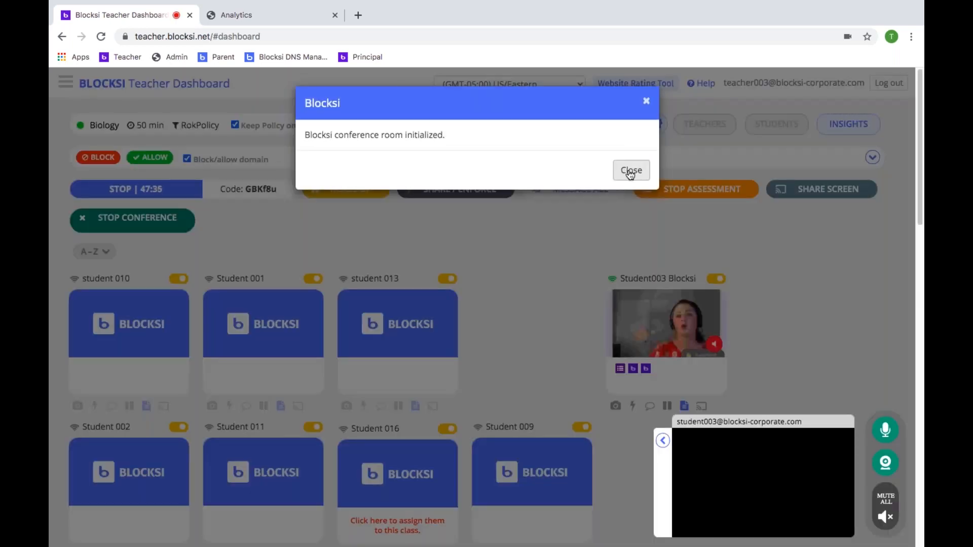
pyautogui.click(631, 171)
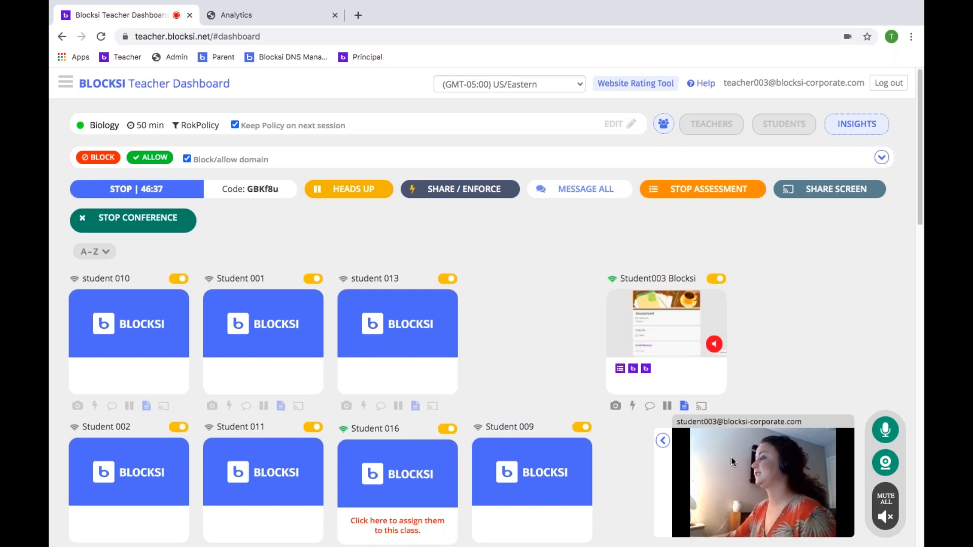
# Expand the conference participant list and switch the video between student001, student003 and student002, ending on student003.
pyautogui.click(662, 439)
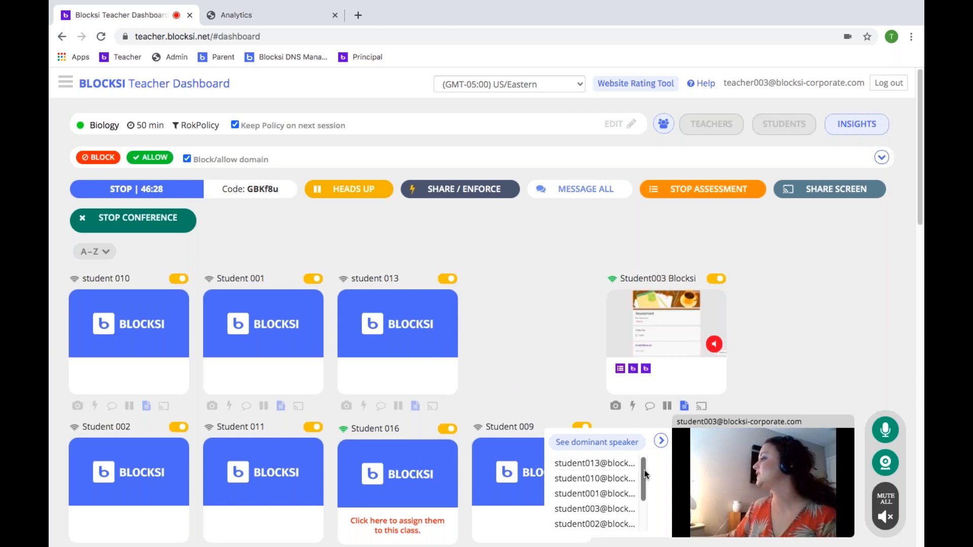
pyautogui.scroll(-3, 643, 470)
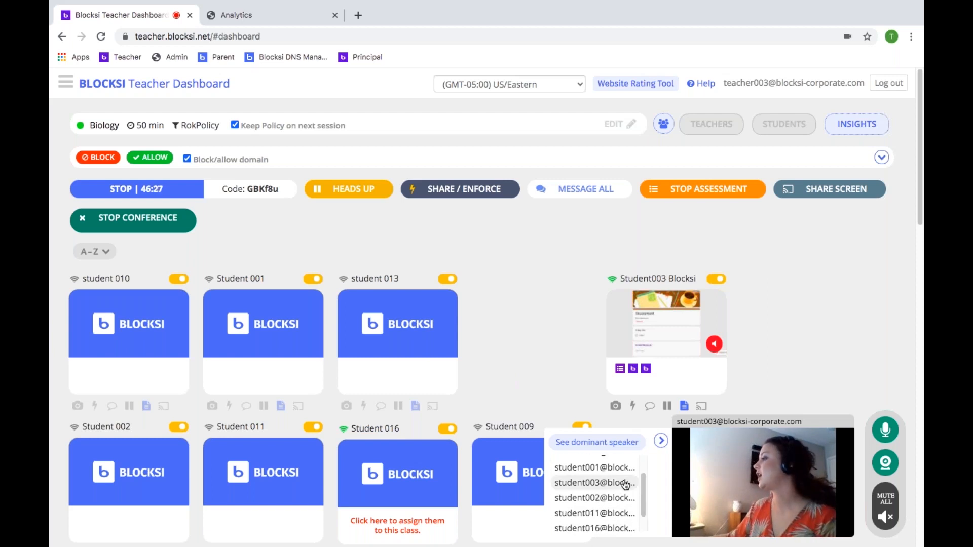
pyautogui.click(594, 467)
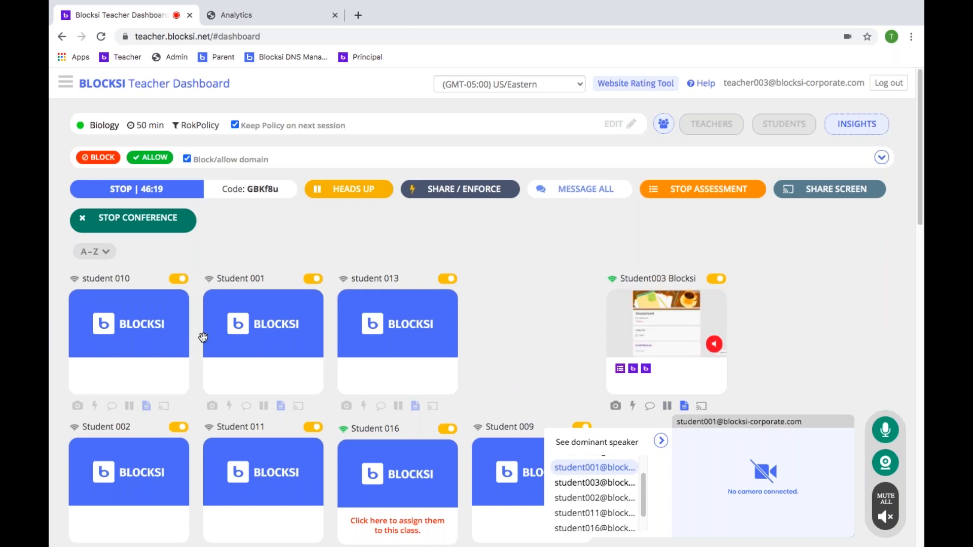
pyautogui.click(602, 484)
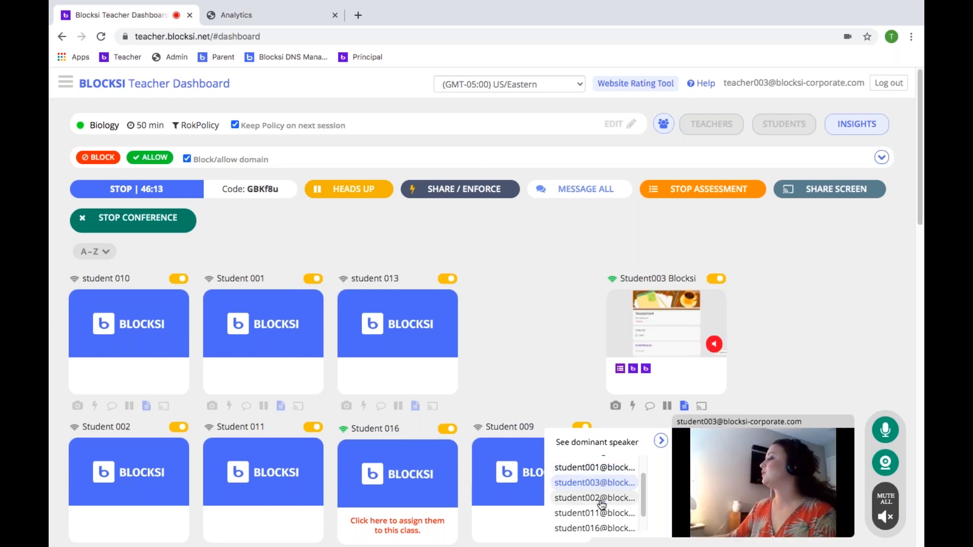
pyautogui.click(600, 498)
pyautogui.click(603, 484)
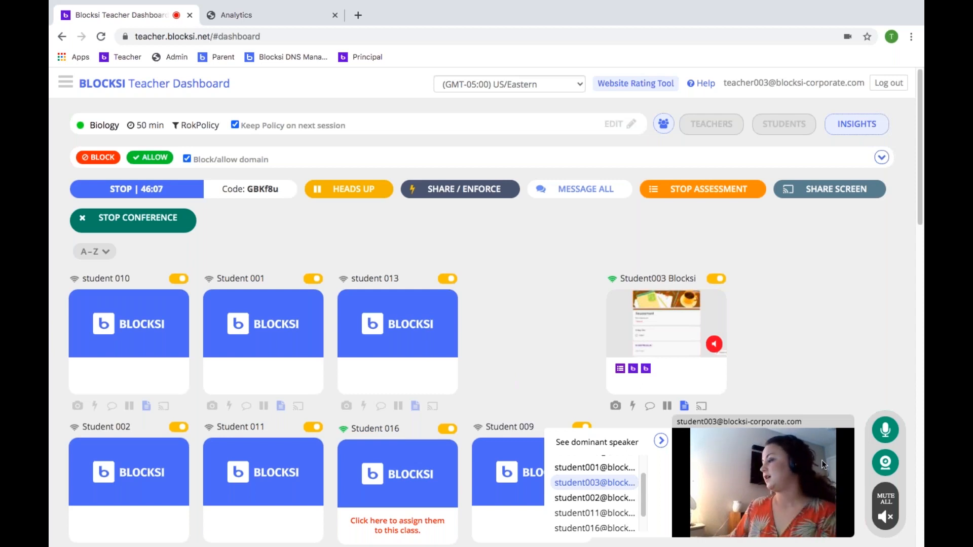
# Mute all conference participants and toggle Student003's individual mute off and back on.
pyautogui.click(890, 504)
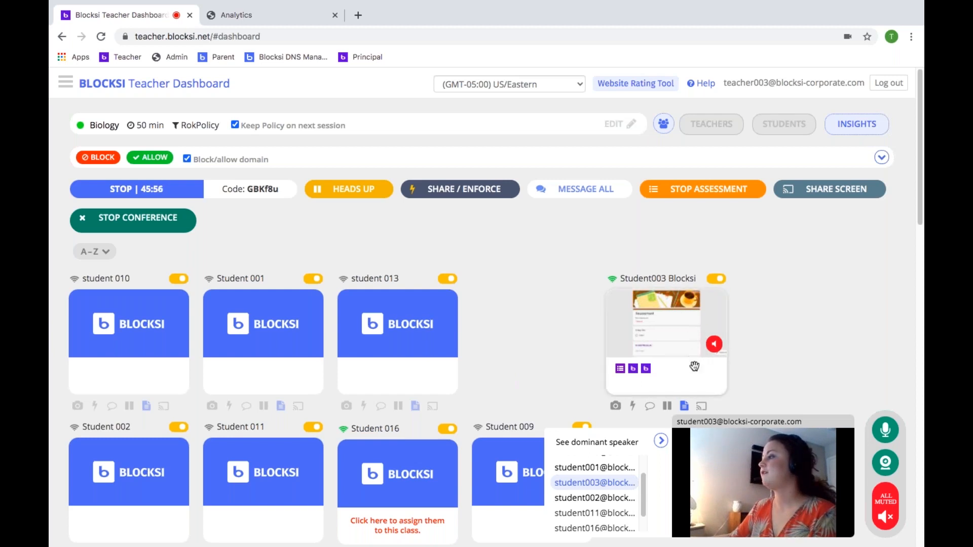
pyautogui.click(718, 348)
pyautogui.click(716, 346)
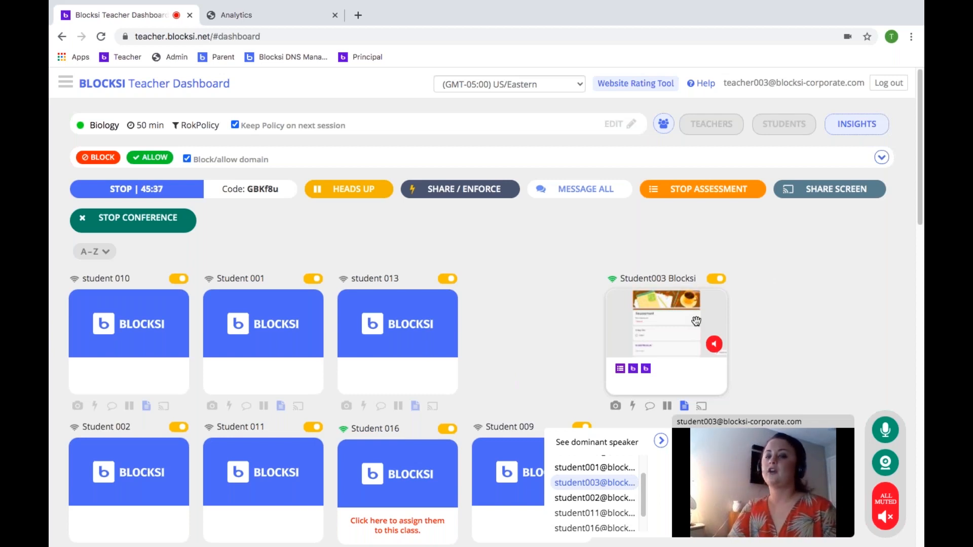
pyautogui.click(696, 321)
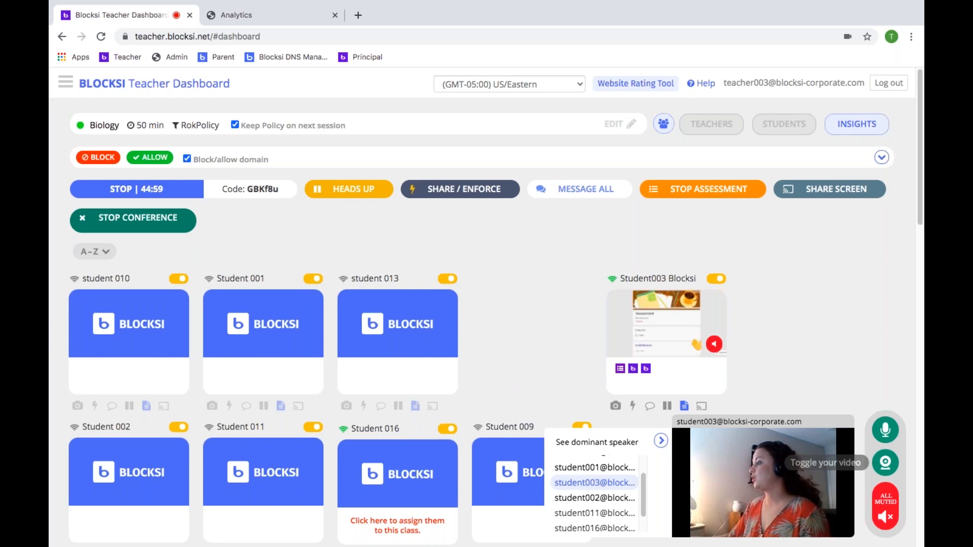
# Turn the teacher's conference video off and back on.
pyautogui.click(885, 463)
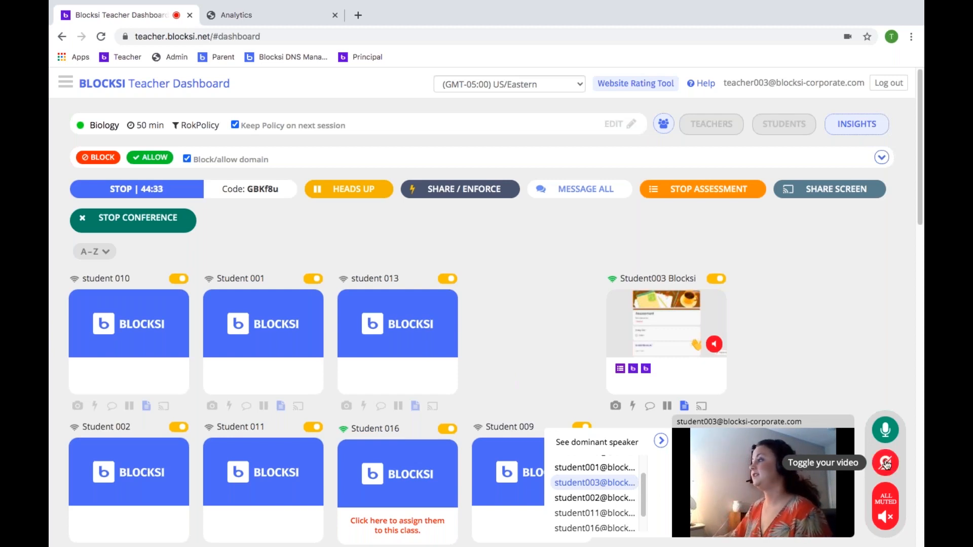
pyautogui.click(886, 464)
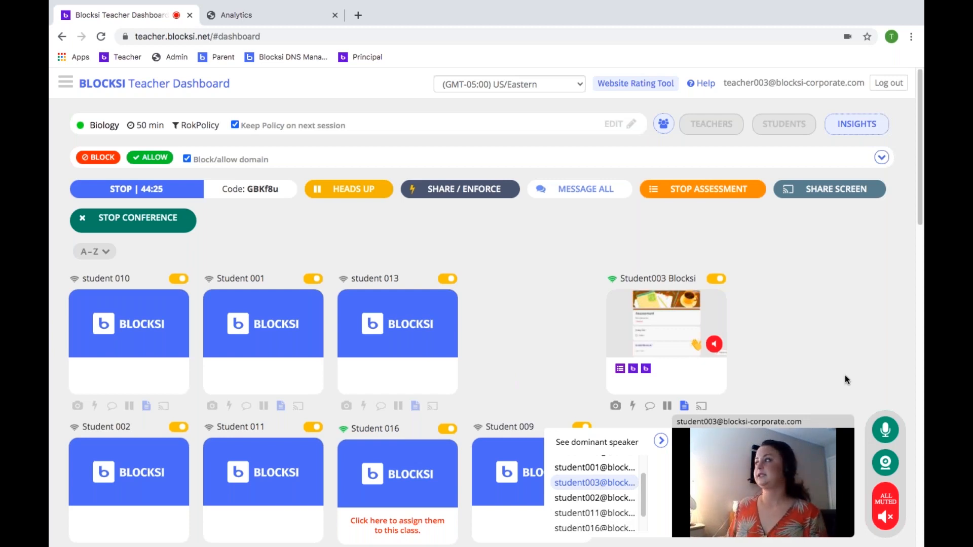
# Stop the dominant speaker conference and start a new one in Tile Layout without recording.
pyautogui.click(155, 223)
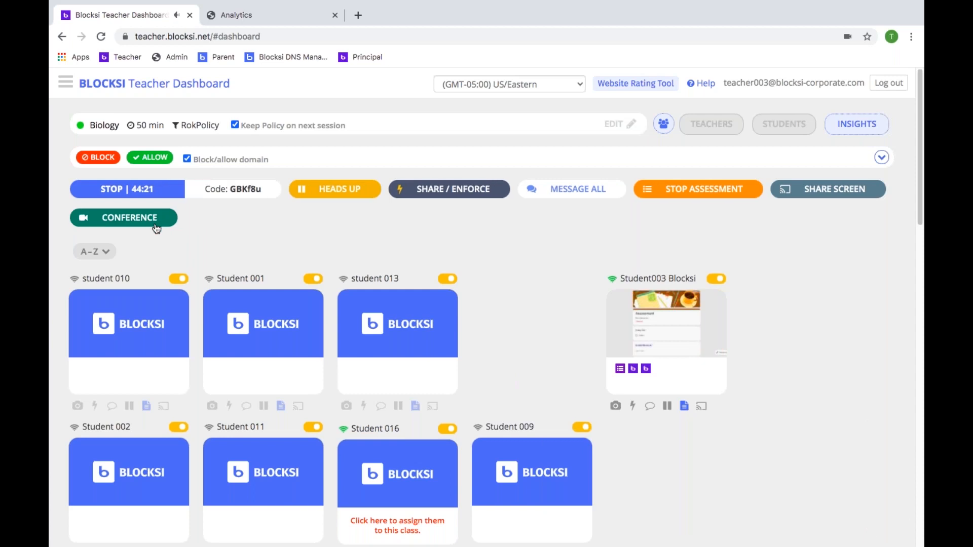
pyautogui.click(156, 226)
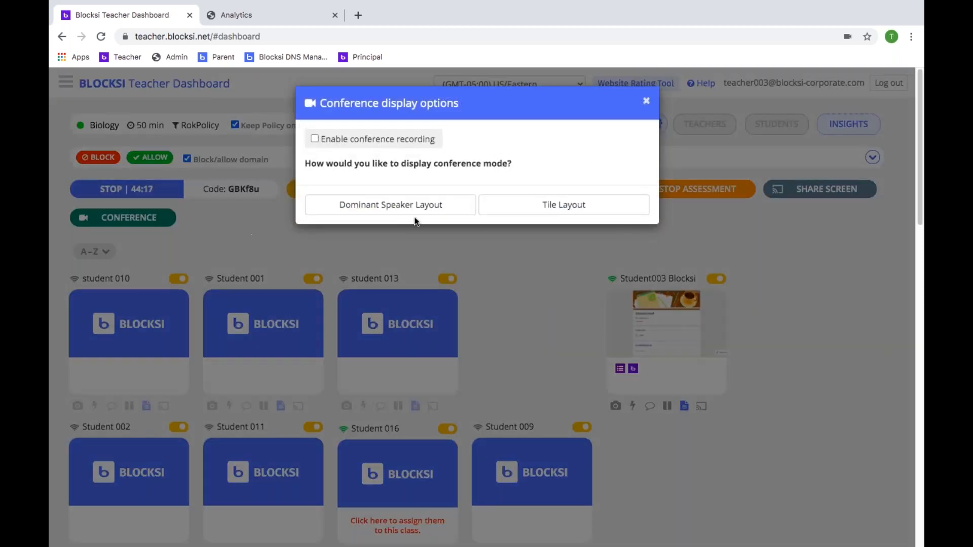
pyautogui.click(557, 208)
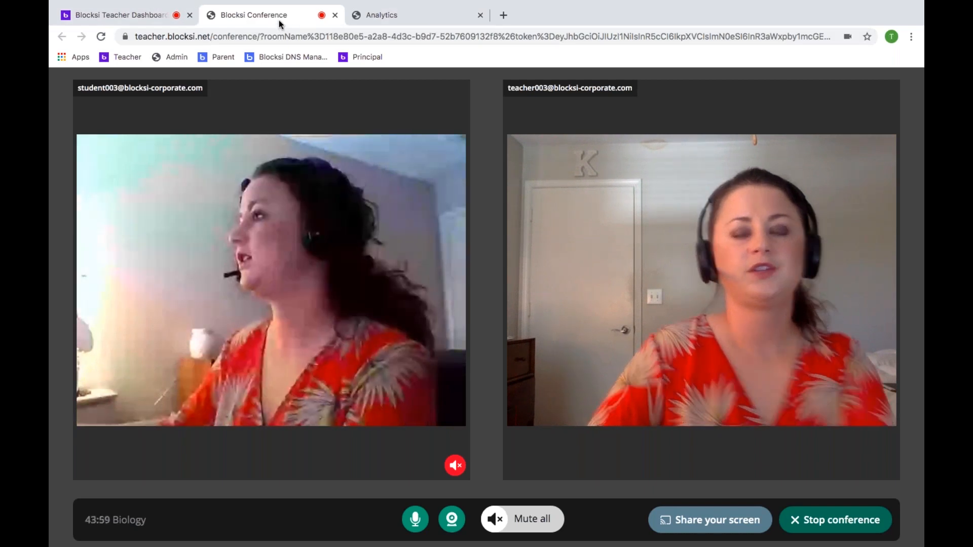
pyautogui.hotkey('ctrl', 'Left')
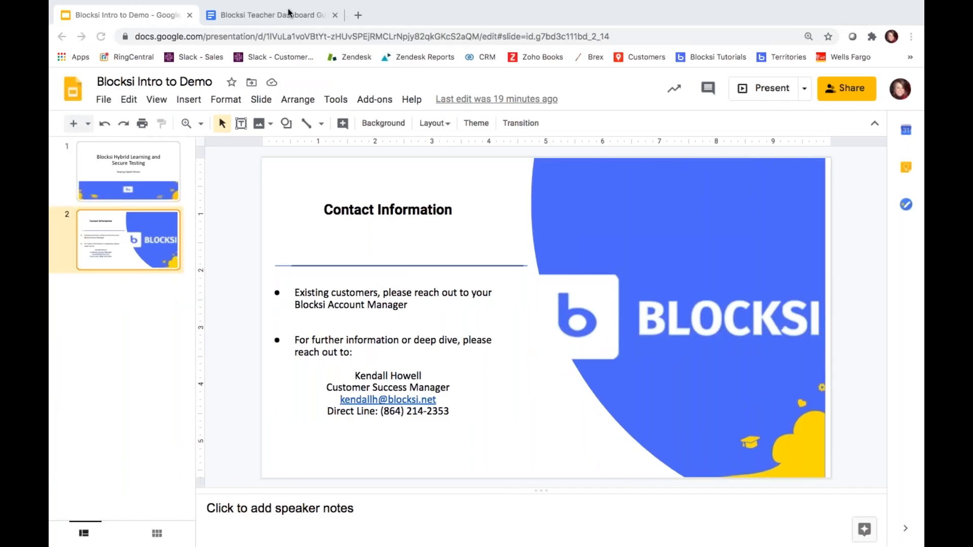
pyautogui.click(269, 15)
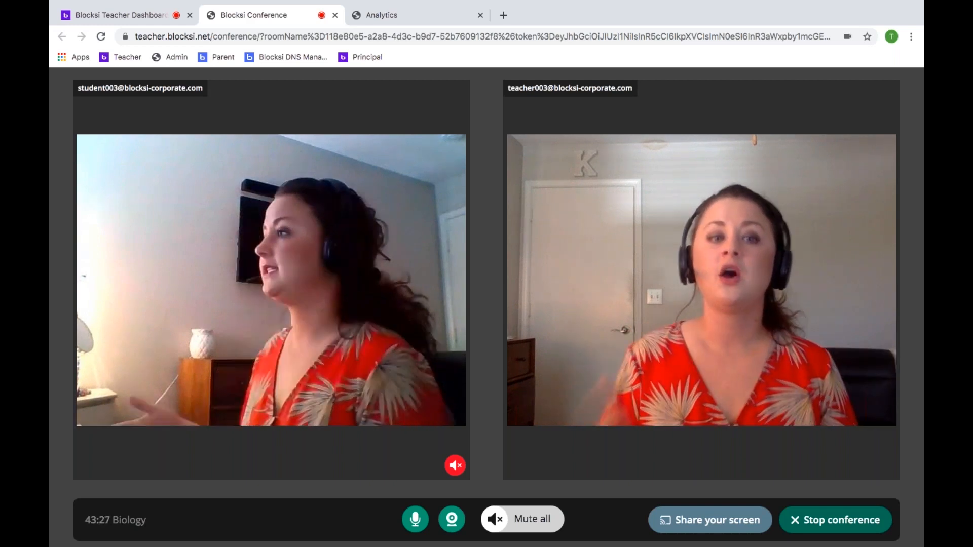
# Mute all participants in the tiled conference and stop the conference from the teacher dashboard.
pyautogui.click(538, 527)
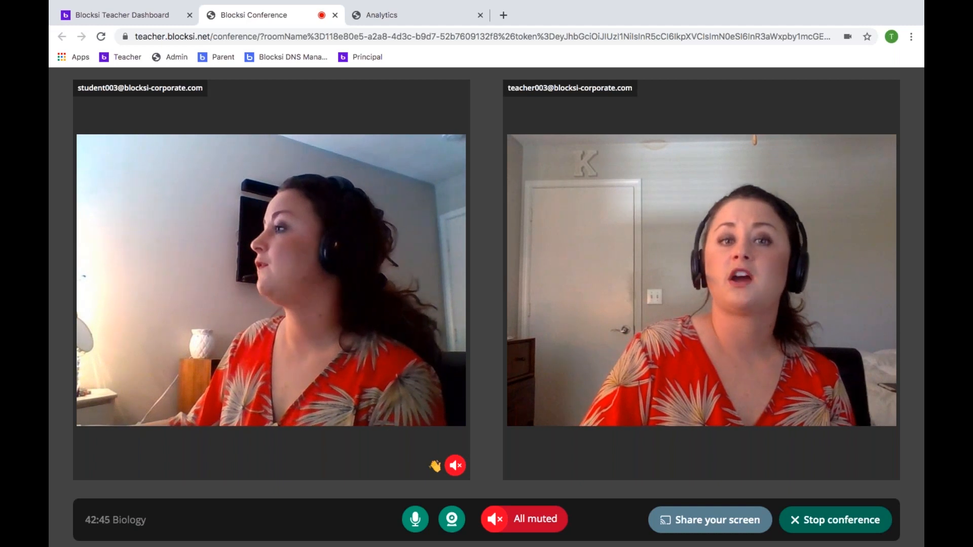
pyautogui.click(152, 13)
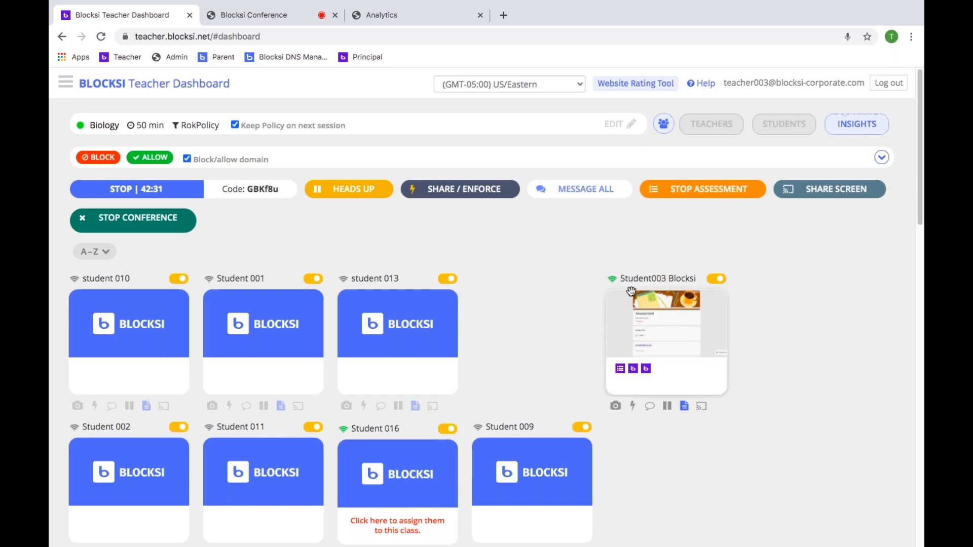
pyautogui.click(273, 15)
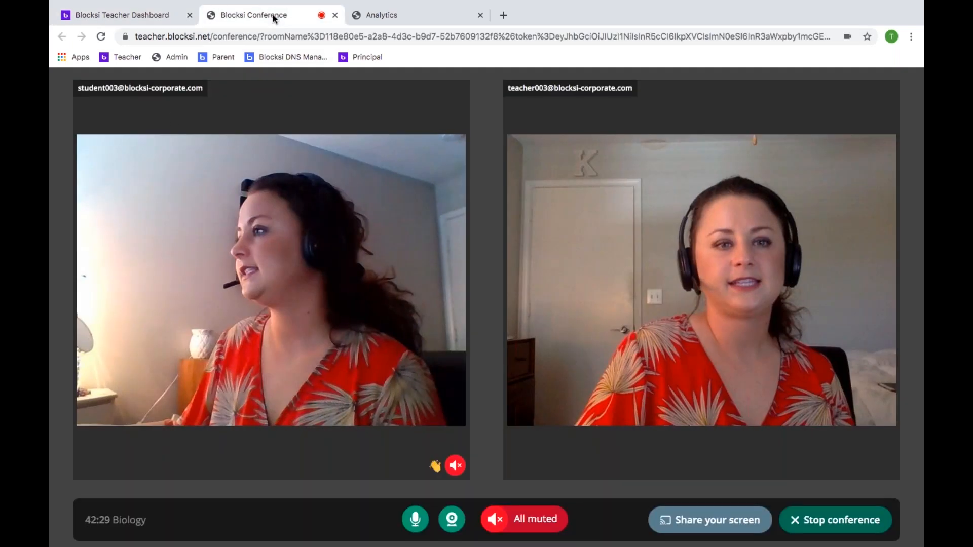
pyautogui.click(134, 17)
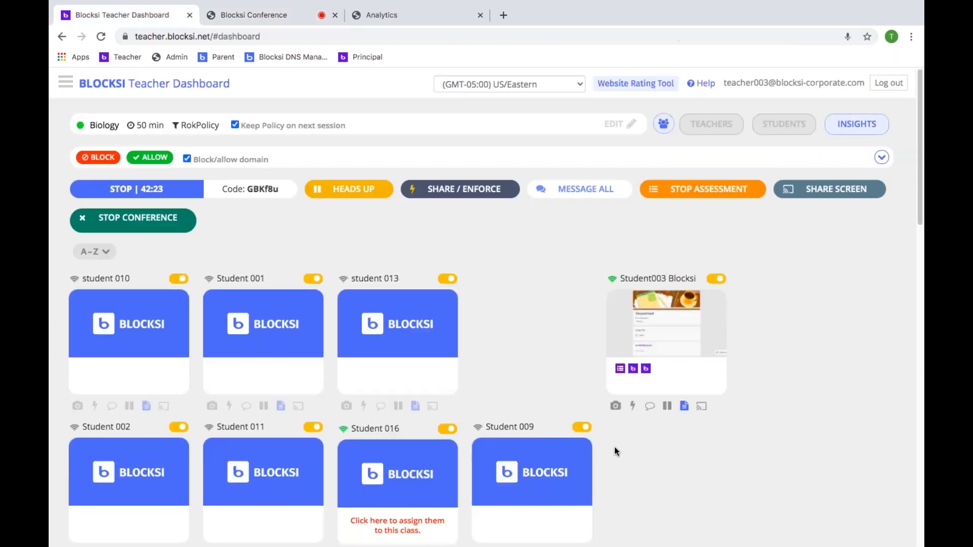
pyautogui.click(147, 220)
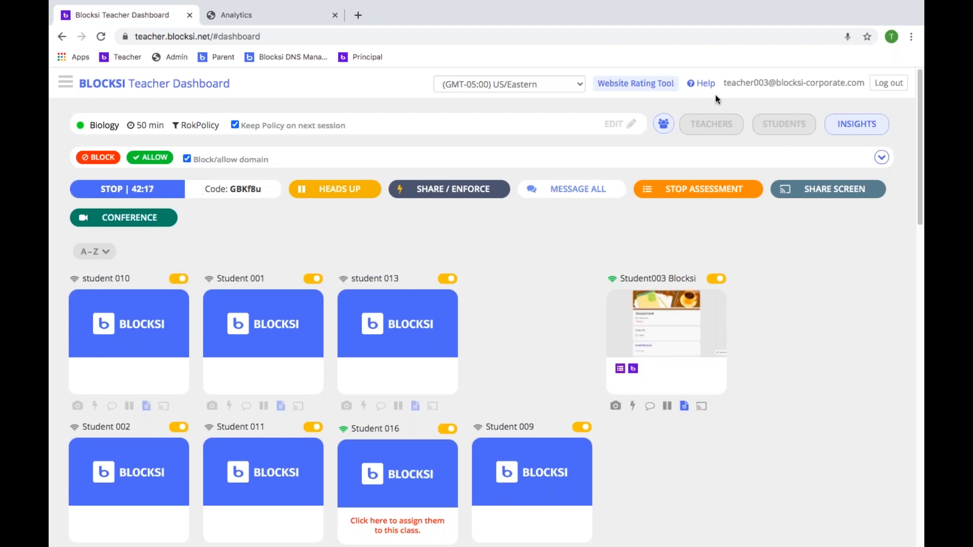
# Open the student groups, check the available groups with Reading Group selected, and start all breakout rooms.
pyautogui.click(663, 125)
pyautogui.click(389, 166)
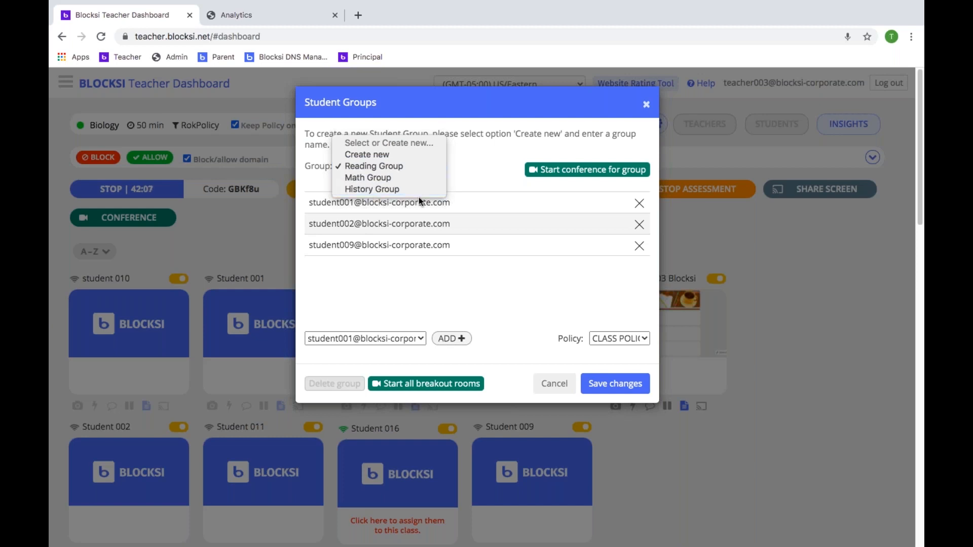
pyautogui.click(482, 180)
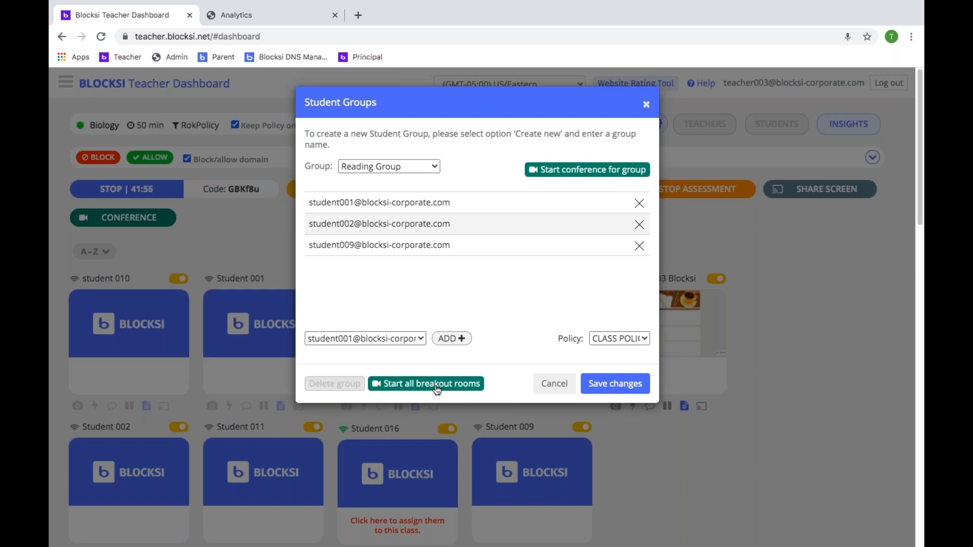
pyautogui.click(418, 169)
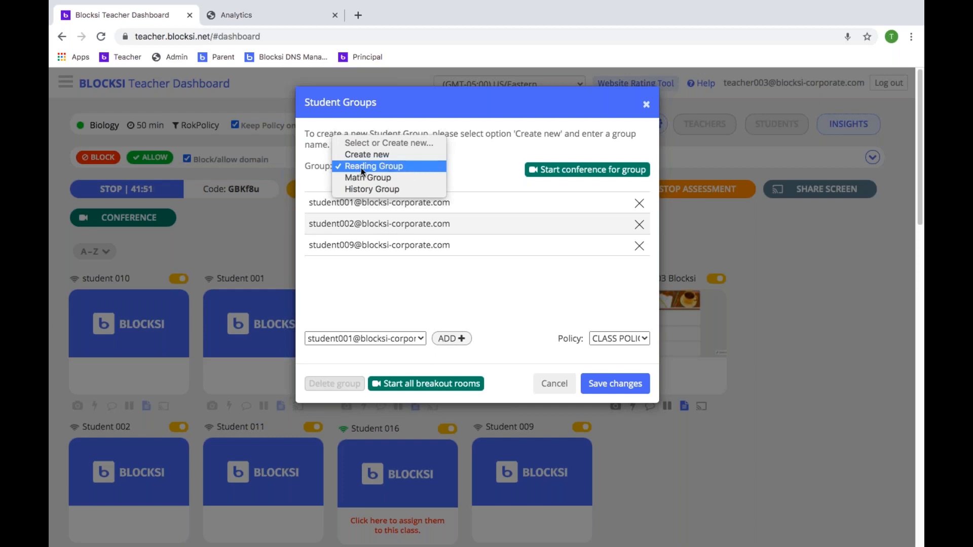
pyautogui.click(501, 284)
pyautogui.click(451, 382)
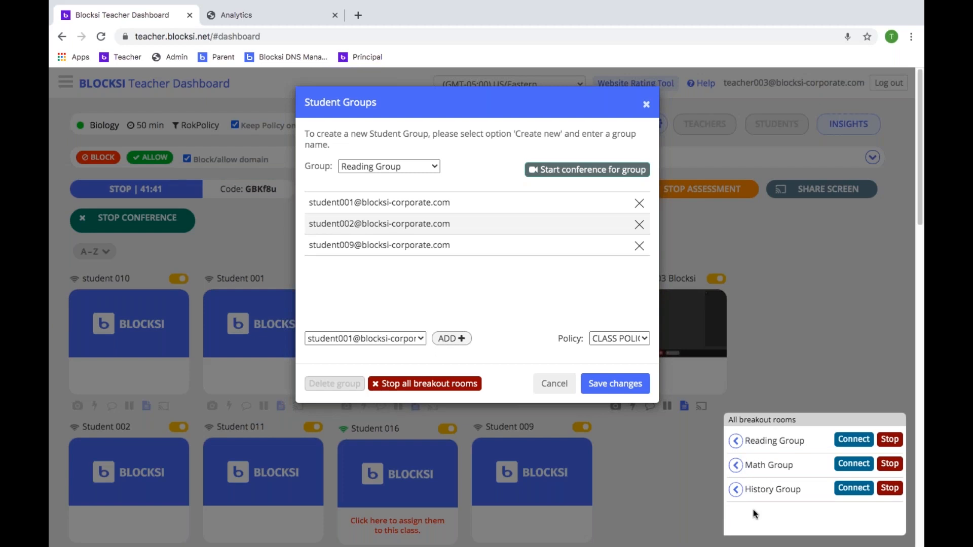
# Connect to the Reading Group breakout room, then disconnect from it and connect to the Math Group room.
pyautogui.click(853, 439)
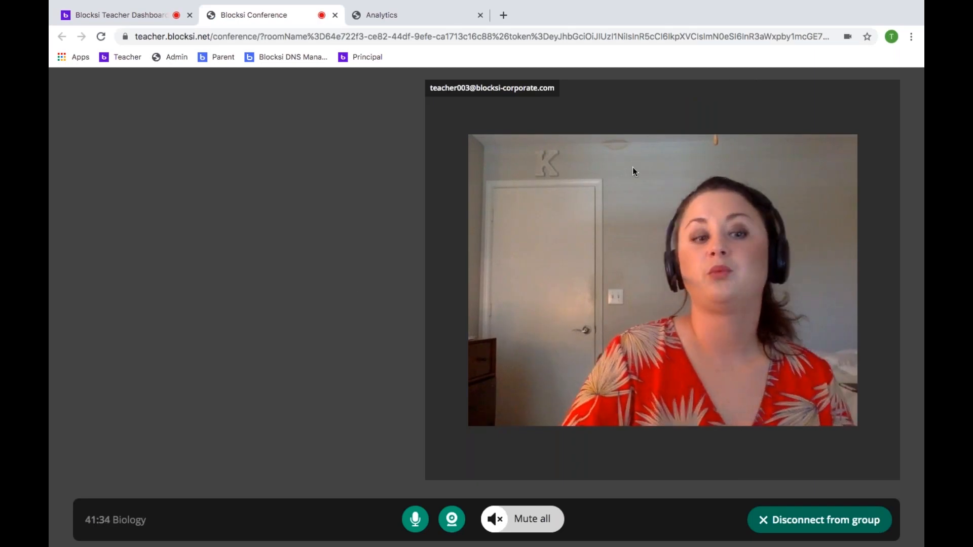
pyautogui.click(144, 15)
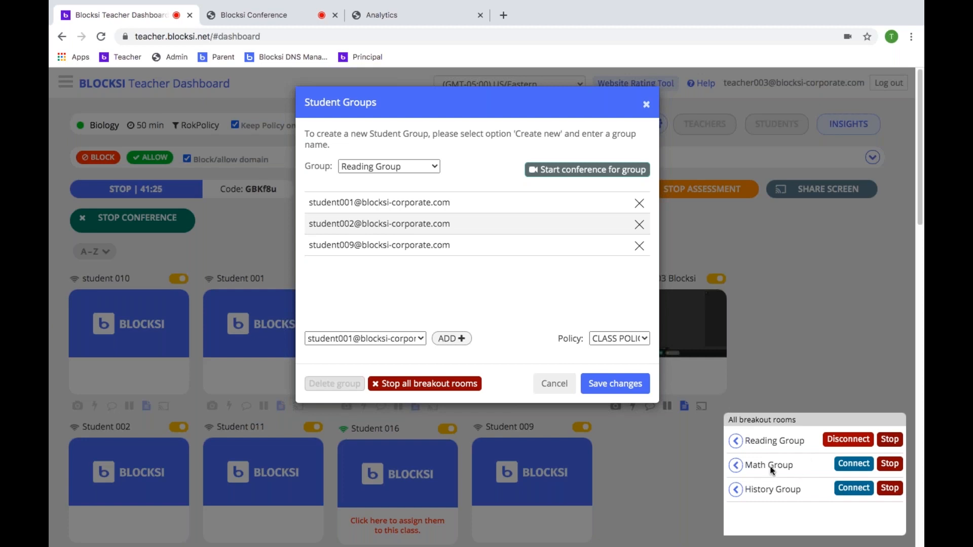
pyautogui.click(854, 463)
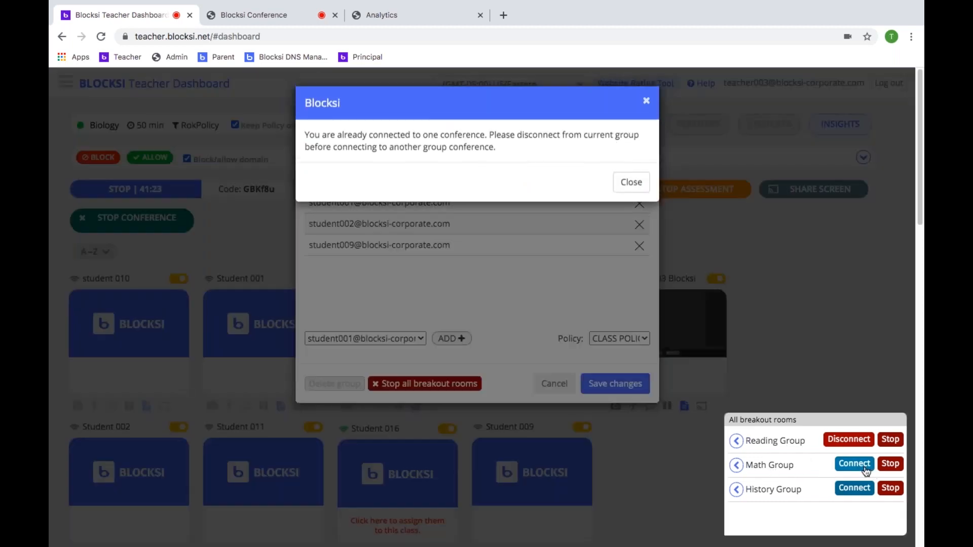
pyautogui.click(643, 181)
pyautogui.click(862, 439)
pyautogui.click(854, 463)
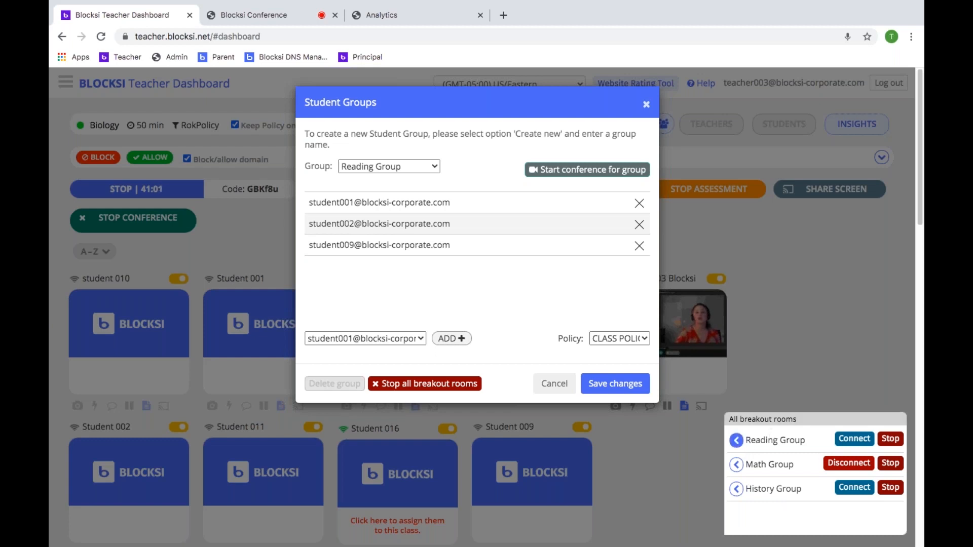
# View the student lists of the Reading, Math and History Group breakout rooms in turn.
pyautogui.click(736, 440)
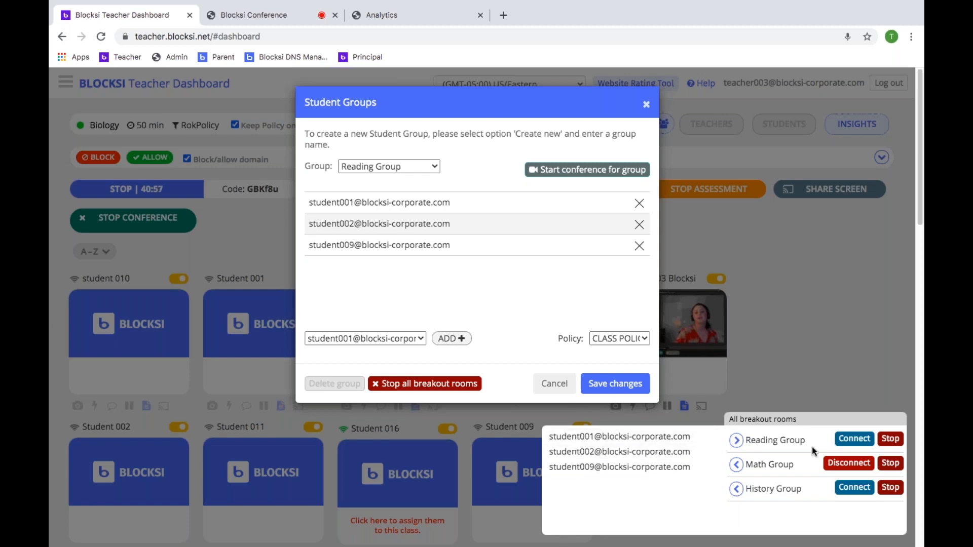
pyautogui.click(737, 465)
pyautogui.click(735, 490)
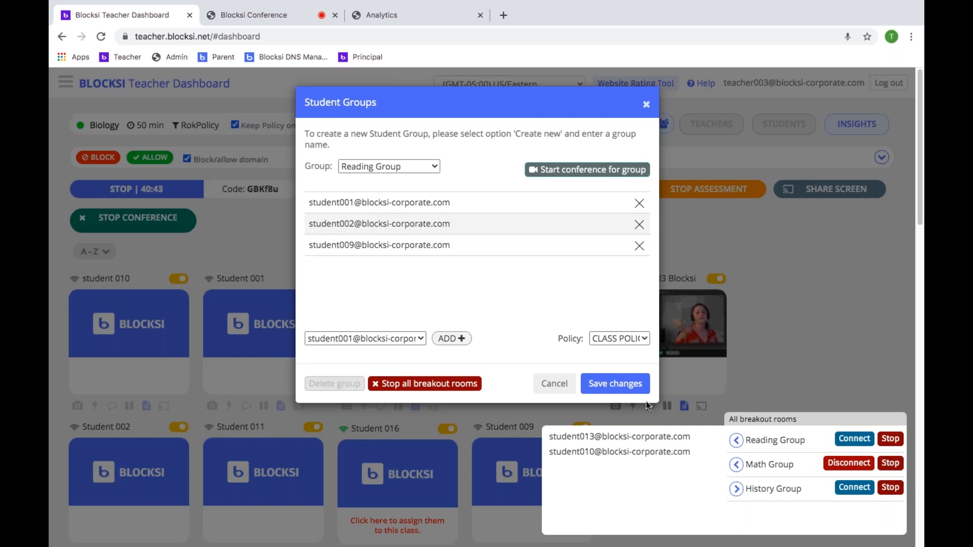
# Disconnect from the Math Group room, close the student groups dialog and stop the breakout conference from the dashboard.
pyautogui.click(839, 466)
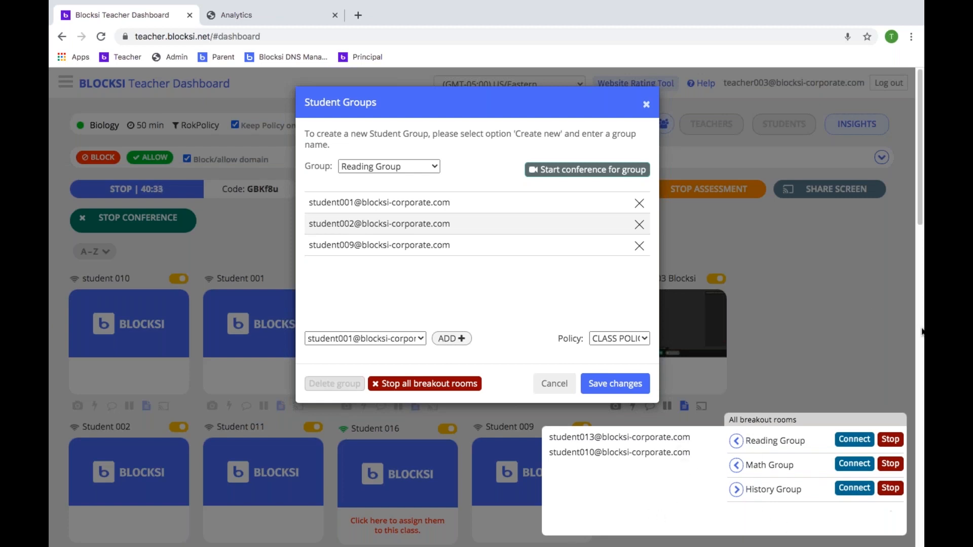
pyautogui.click(647, 105)
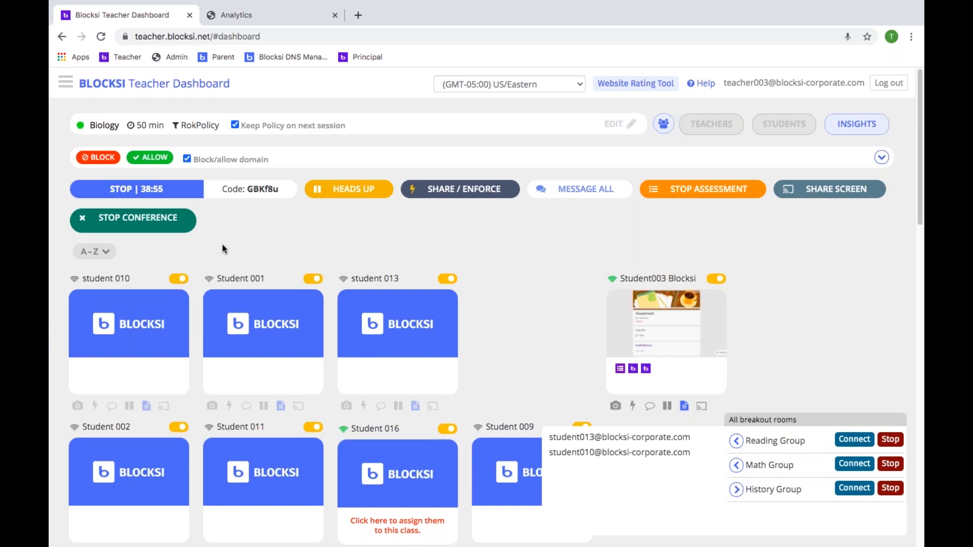
pyautogui.click(159, 227)
pyautogui.scroll(-1, 159, 230)
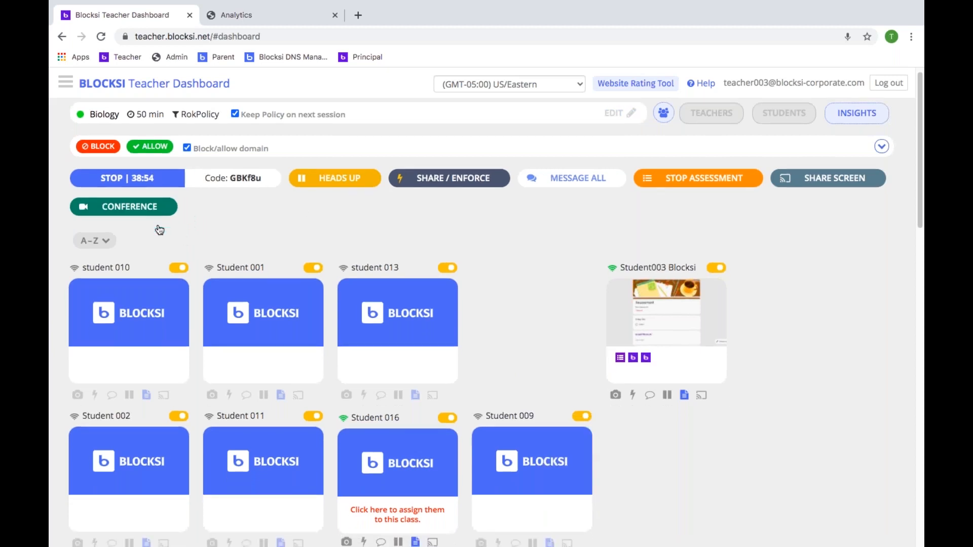
pyautogui.scroll(-2, 160, 230)
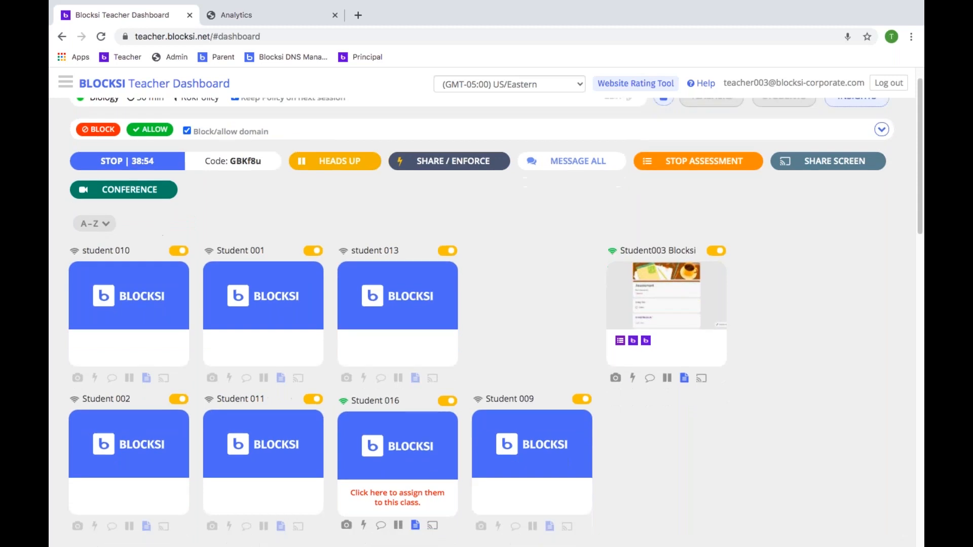
pyautogui.scroll(2, 160, 230)
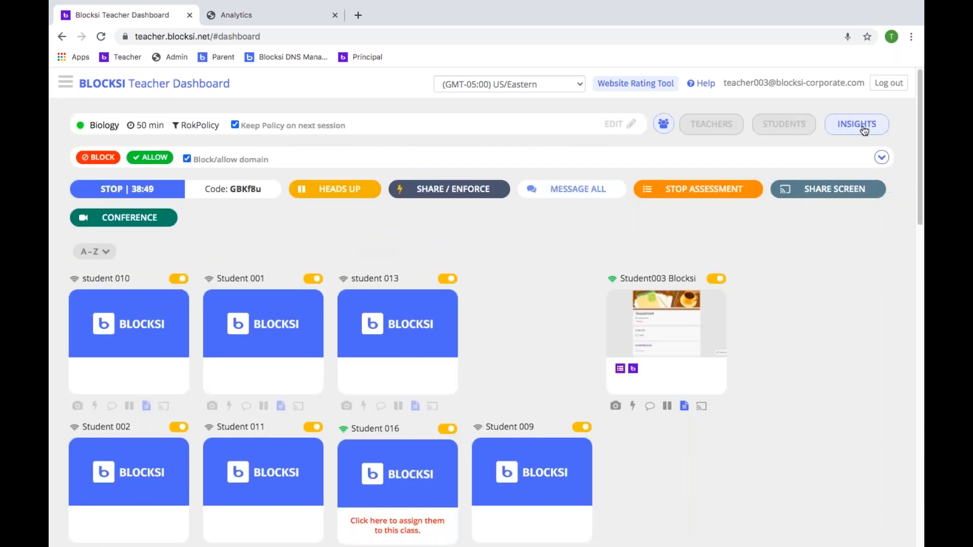
# Switch to the Analytics page and examine its popular websites, categories chart, installed apps and extensions, and users.
pyautogui.click(251, 20)
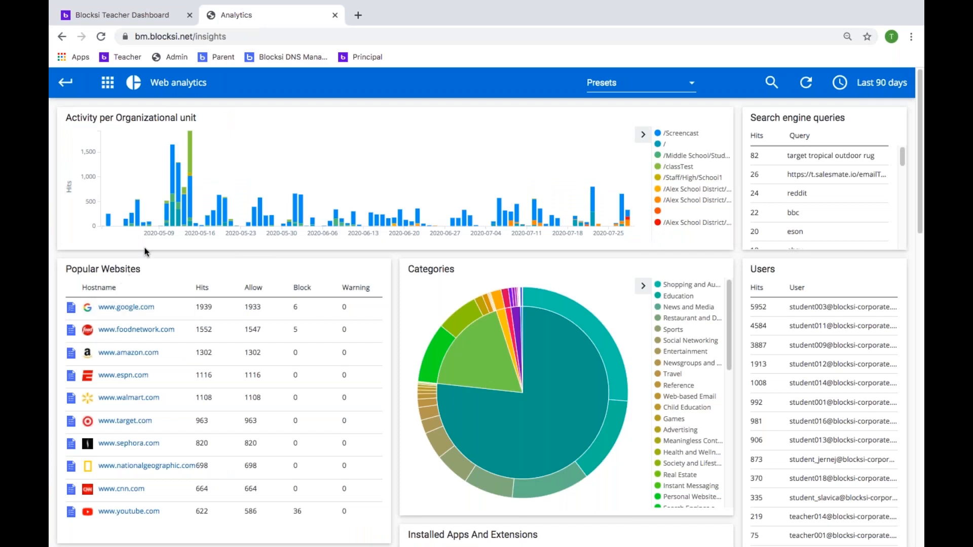
pyautogui.scroll(-1, 148, 248)
pyautogui.scroll(-2, 148, 247)
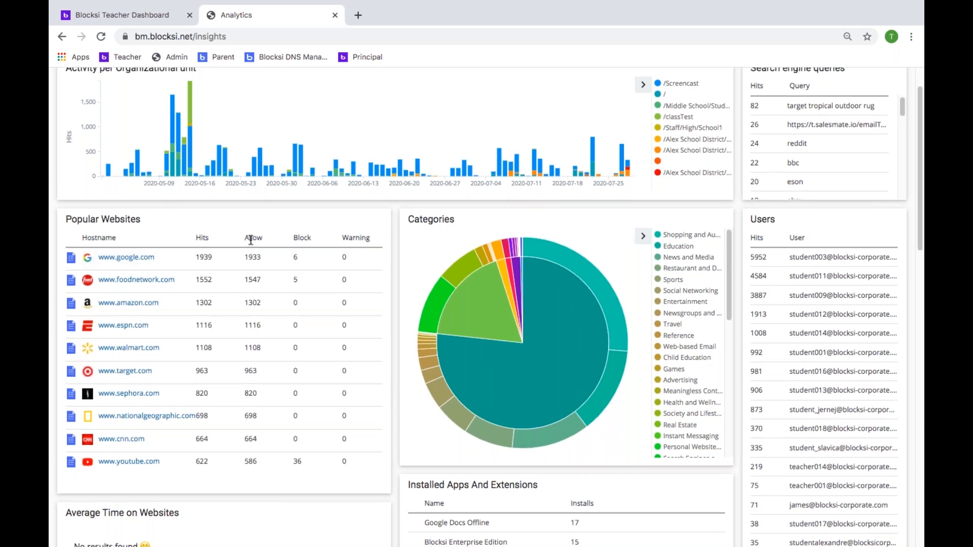
pyautogui.moveTo(513, 279)
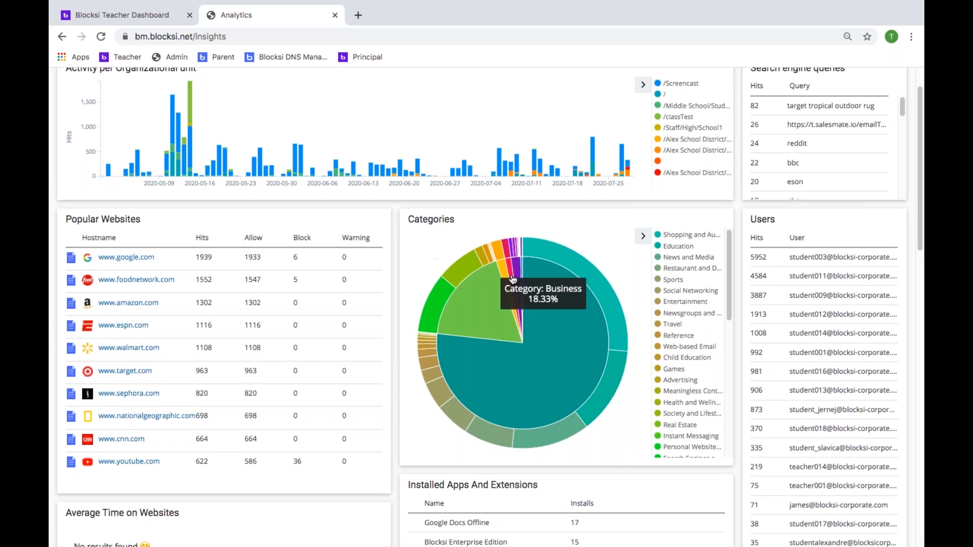
pyautogui.moveTo(481, 350)
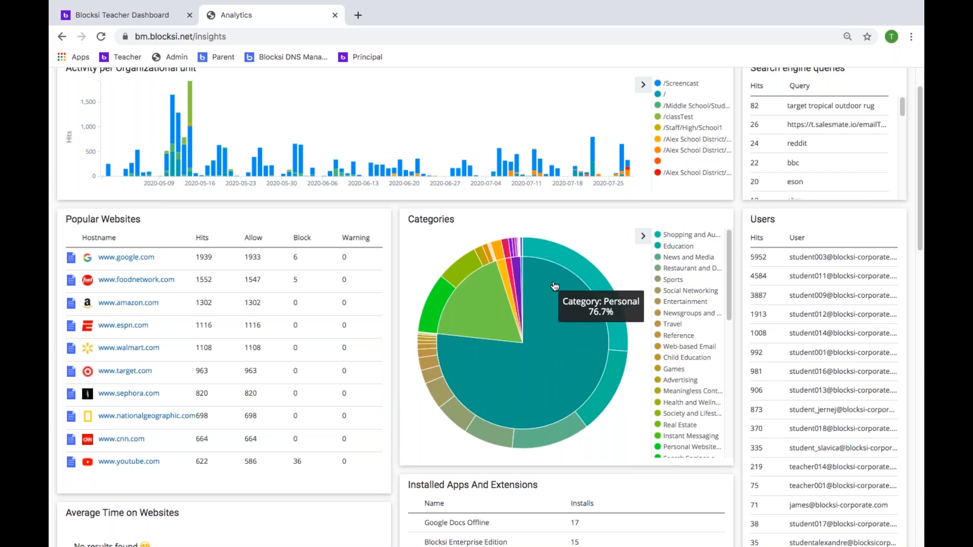
pyautogui.scroll(-4, 568, 335)
pyautogui.scroll(-2, 496, 316)
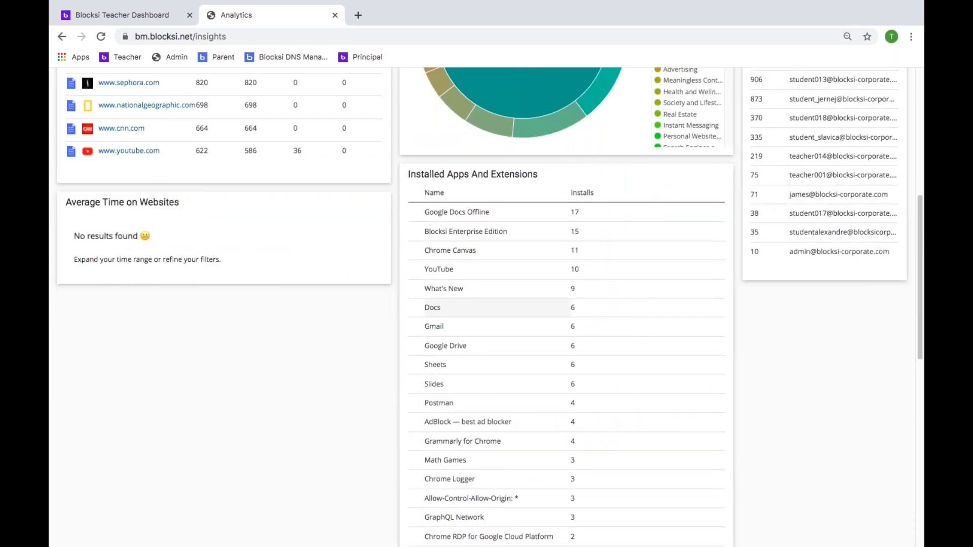
pyautogui.scroll(-1, 465, 262)
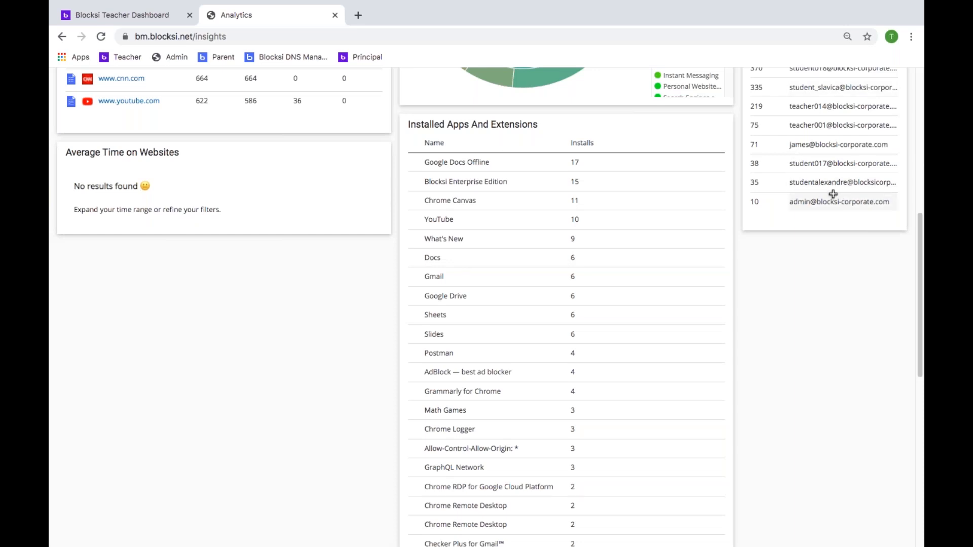
pyautogui.scroll(1, 796, 287)
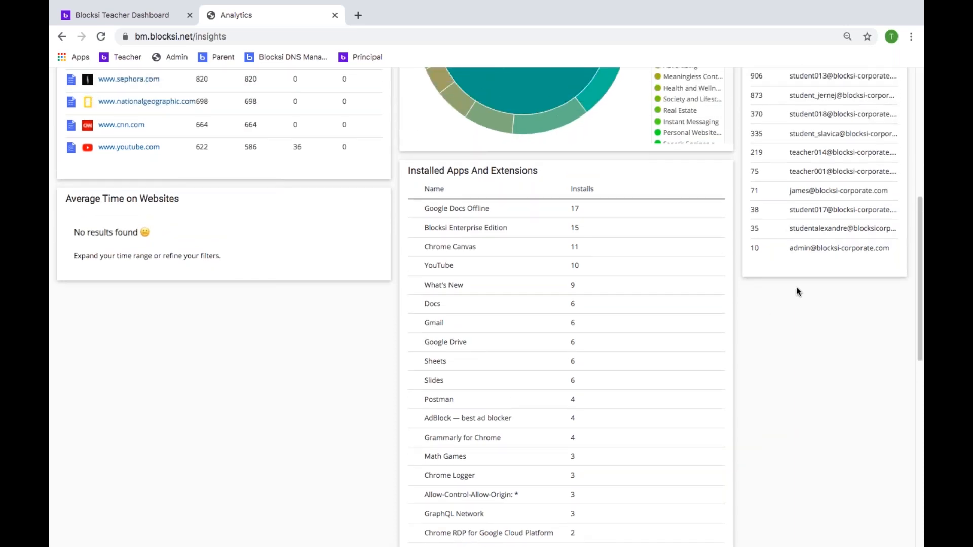
pyautogui.scroll(2, 795, 292)
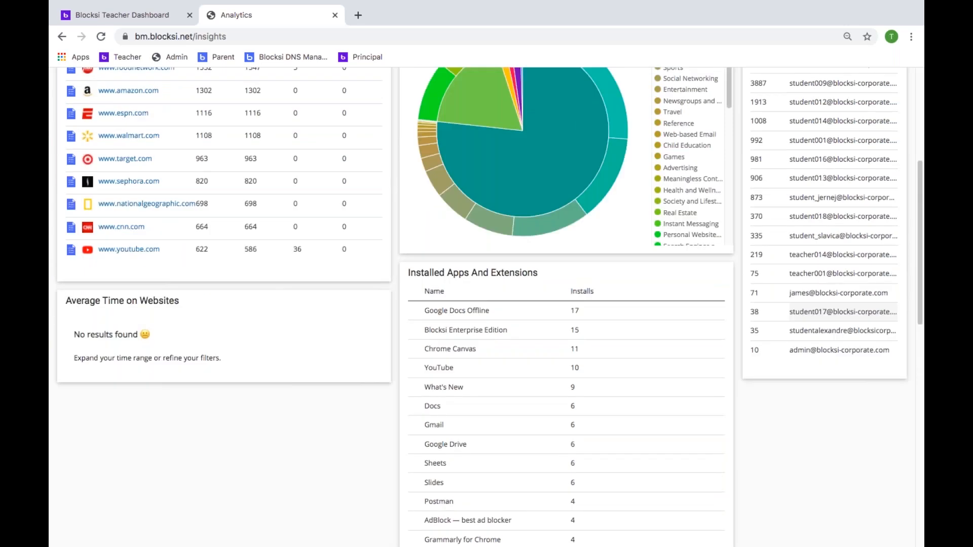
pyautogui.scroll(4, 837, 245)
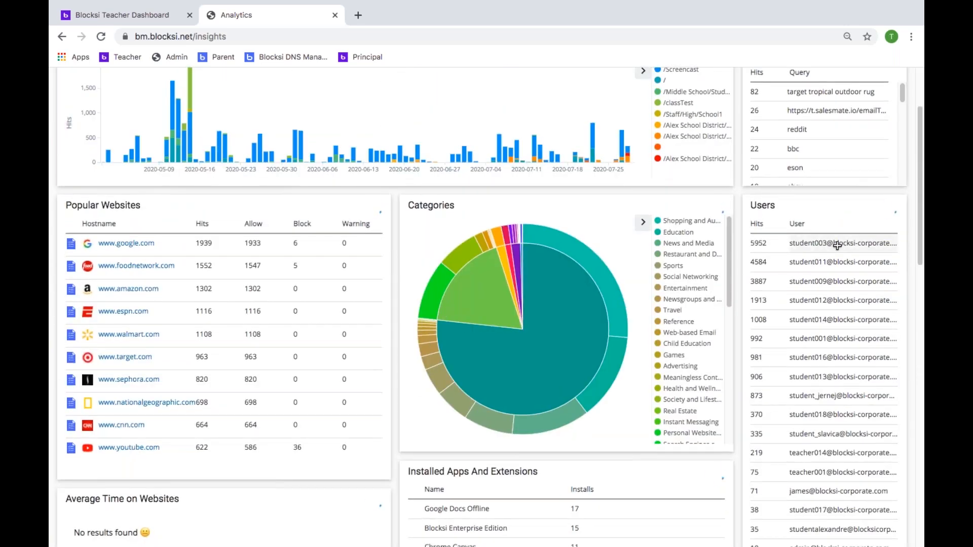
# Filter the web analytics to student003's activity, review that student's data, and remove the filter.
pyautogui.click(837, 245)
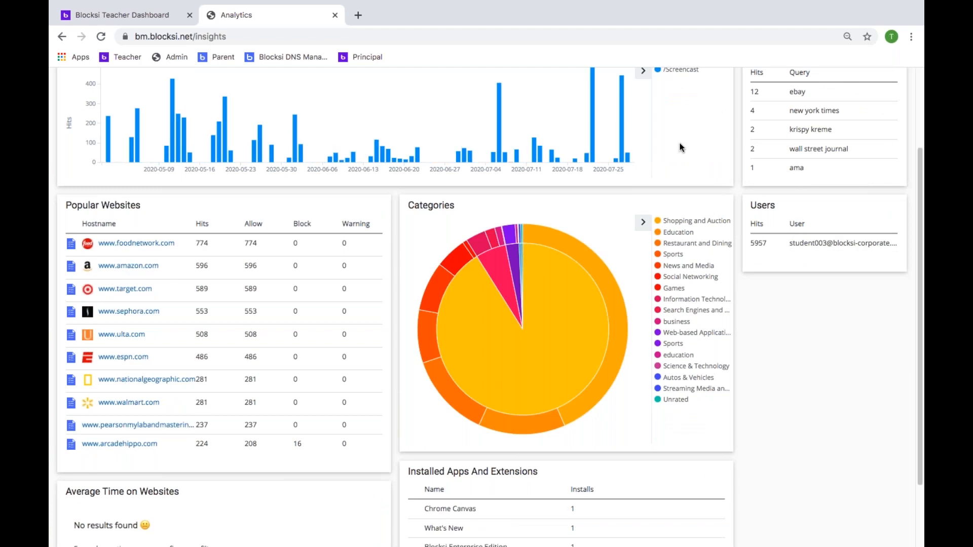
pyautogui.scroll(3, 735, 227)
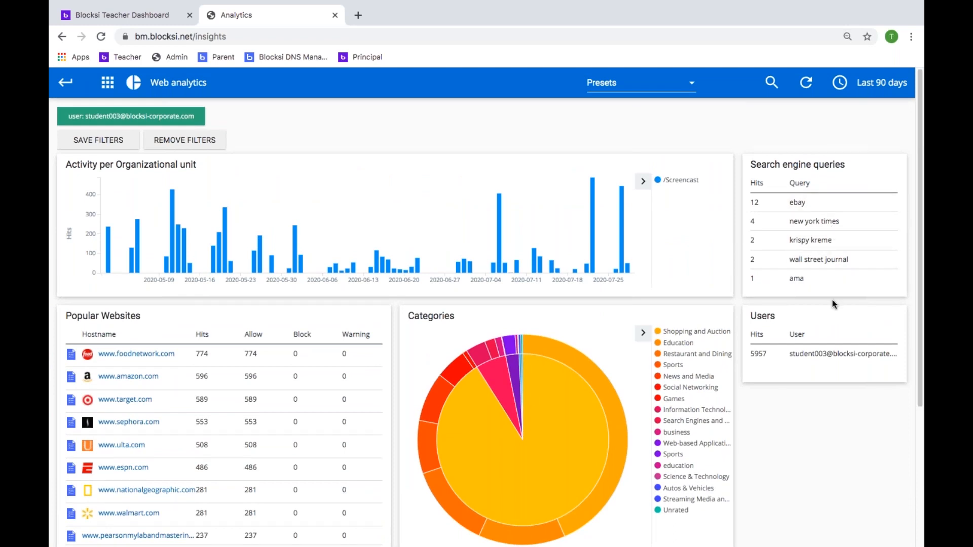
pyautogui.click(178, 145)
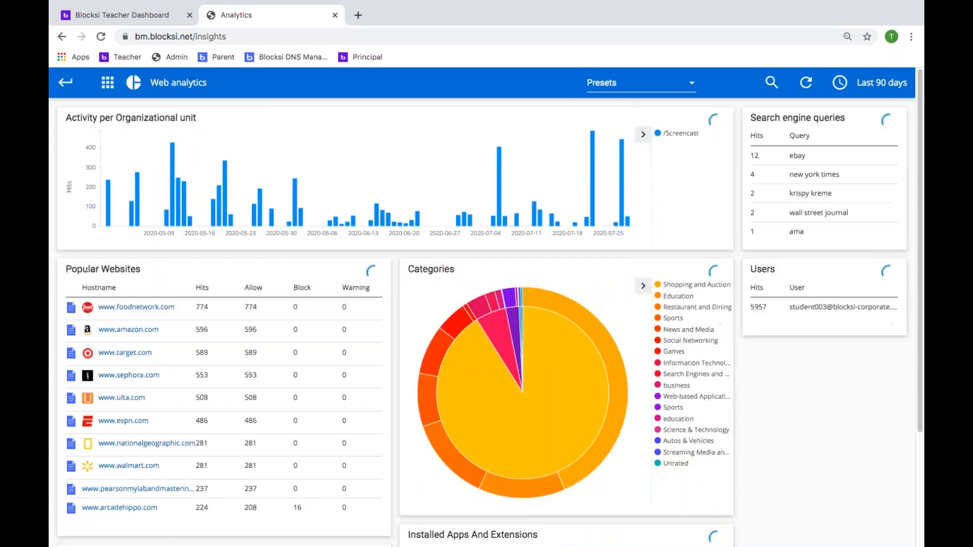
# Set up a web analytics search filter by Action with the operator "is" and the value "block", without adding it.
pyautogui.click(770, 81)
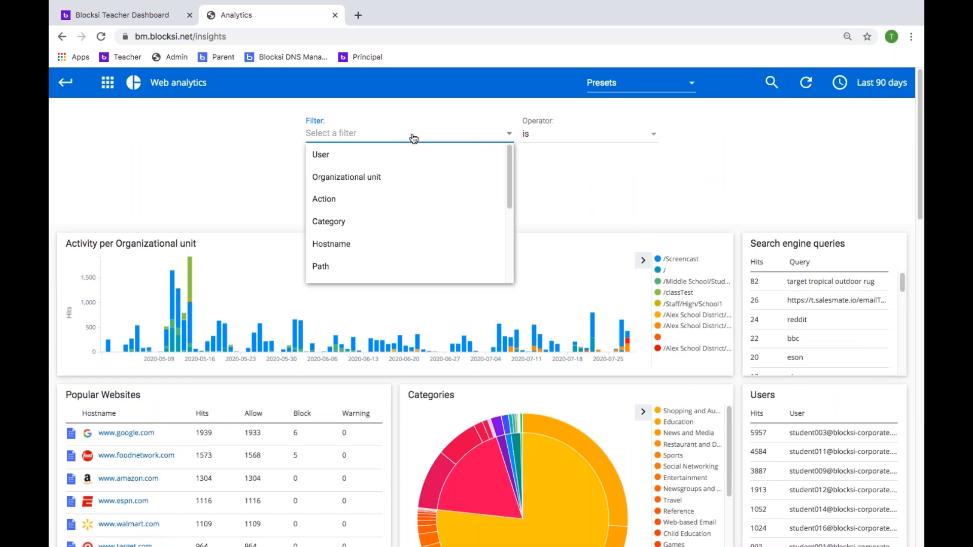
pyautogui.click(331, 158)
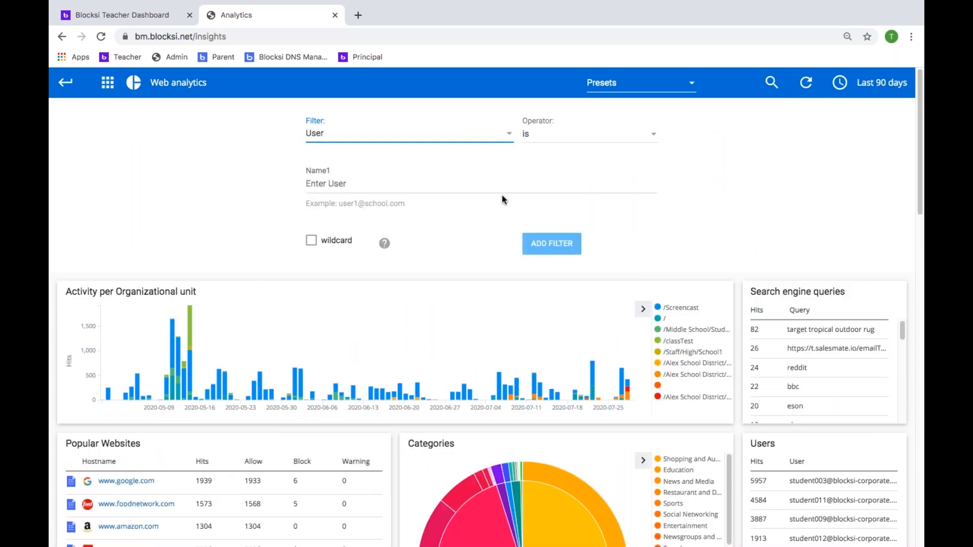
pyautogui.click(426, 144)
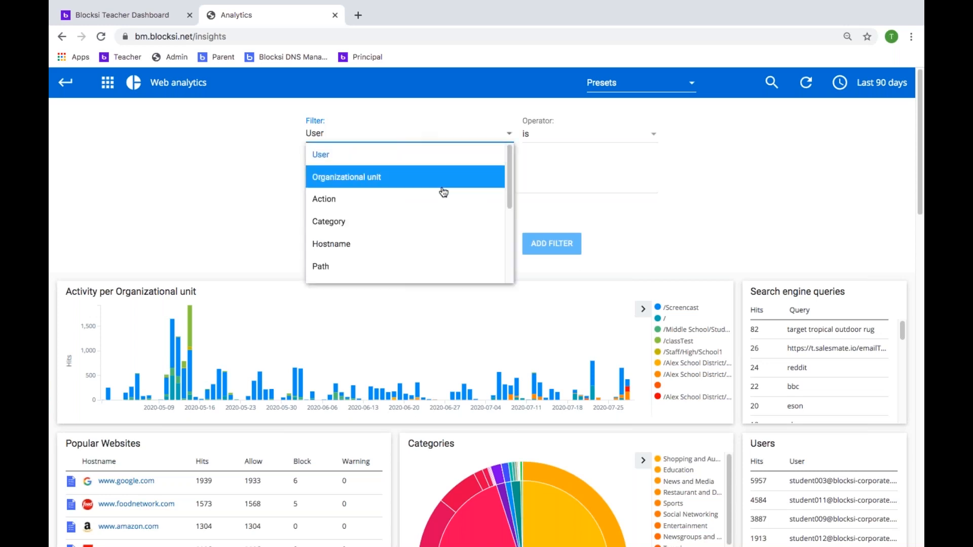
pyautogui.click(418, 204)
pyautogui.click(532, 135)
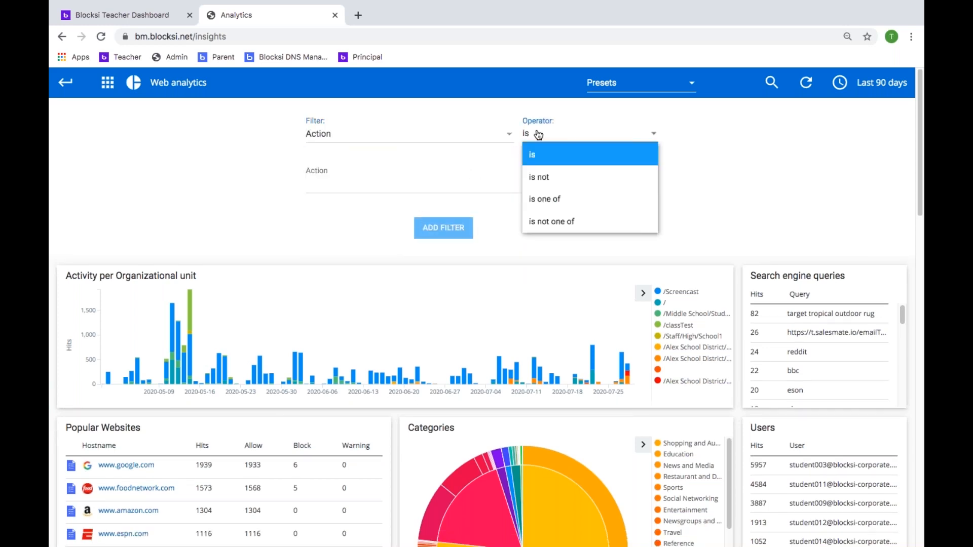
pyautogui.click(532, 154)
pyautogui.click(473, 187)
pyautogui.click(463, 226)
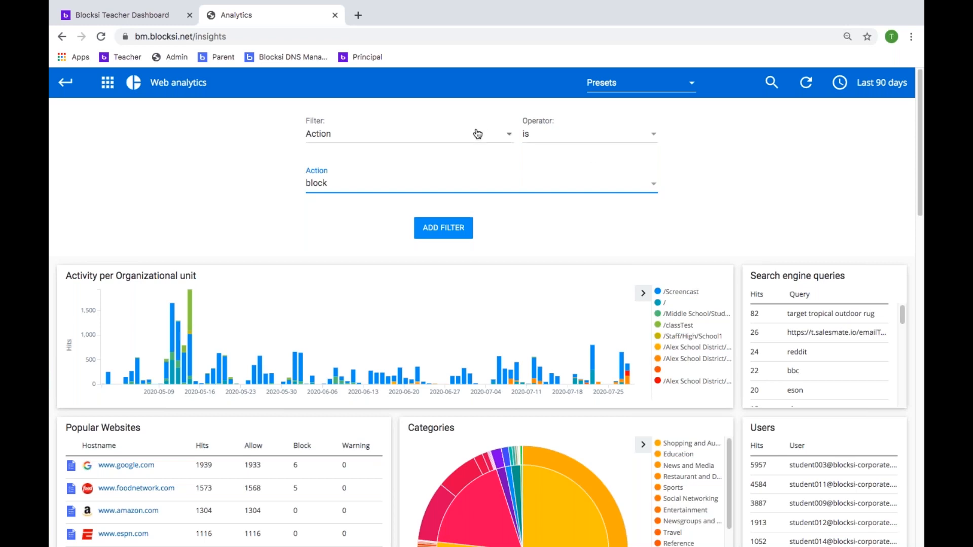
pyautogui.click(458, 135)
pyautogui.moveTo(511, 177); pyautogui.dragTo(790, 171)
pyautogui.click(788, 171)
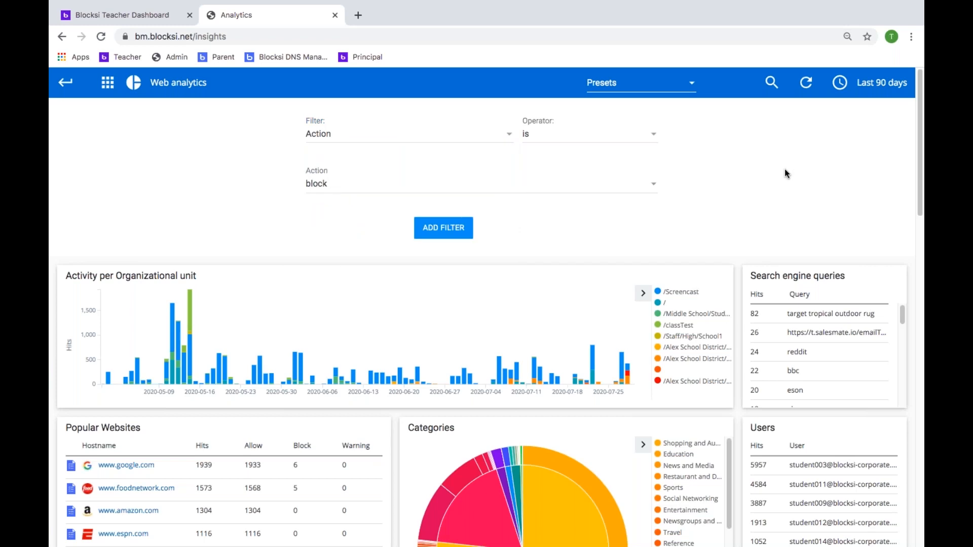
# Switch from the web analytics to the YouTube analytics.
pyautogui.click(184, 93)
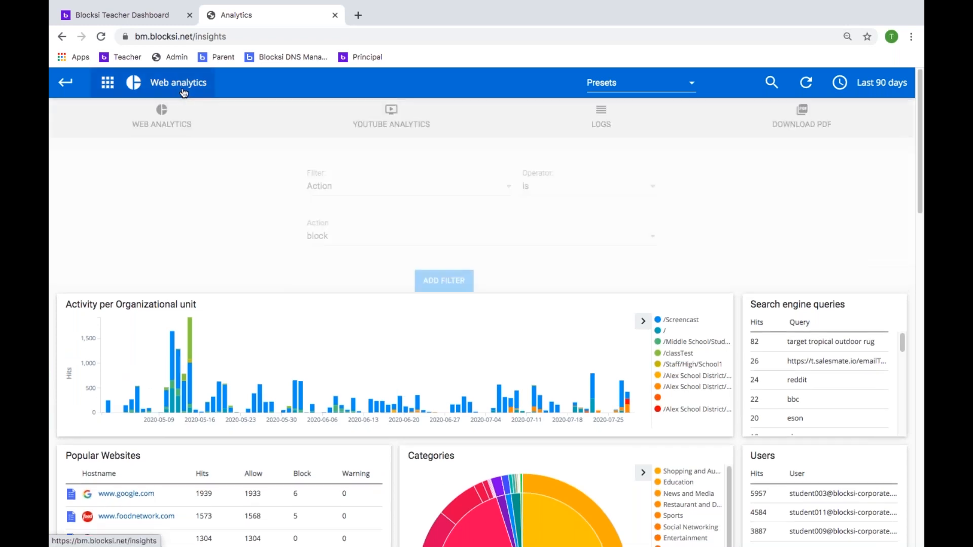
pyautogui.click(367, 120)
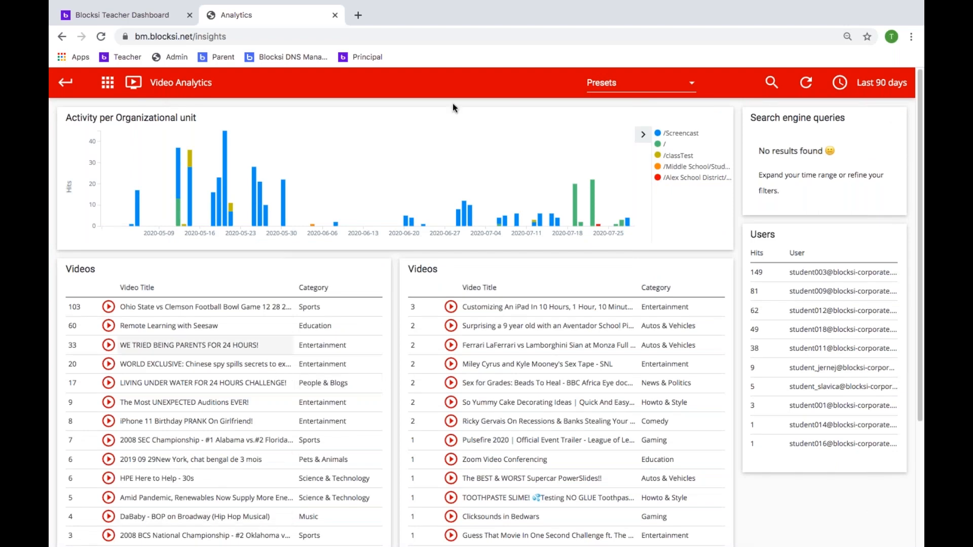
# Examine the YouTube analytics' activity and video lists, and preview the video "Remote Learning with Seesaw".
pyautogui.scroll(-1, 554, 381)
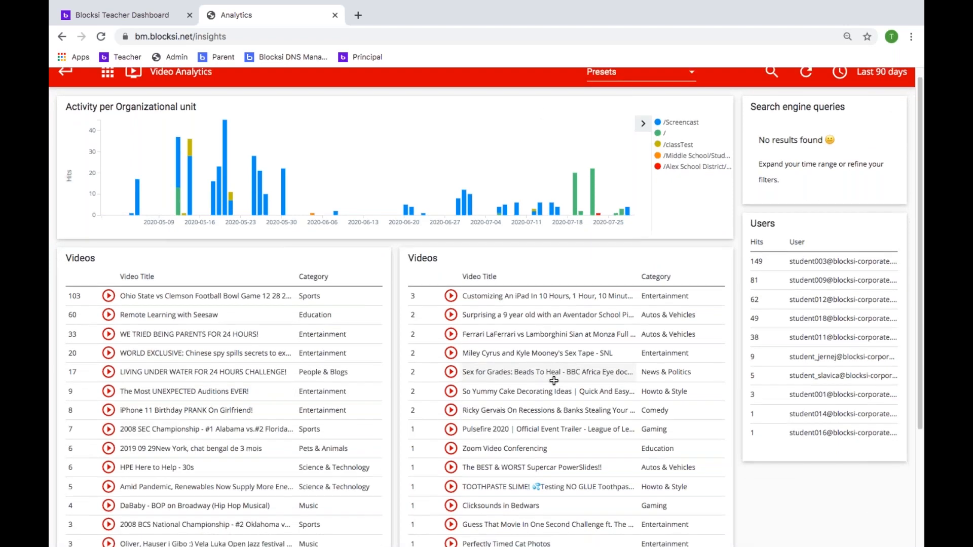
pyautogui.scroll(-1, 554, 381)
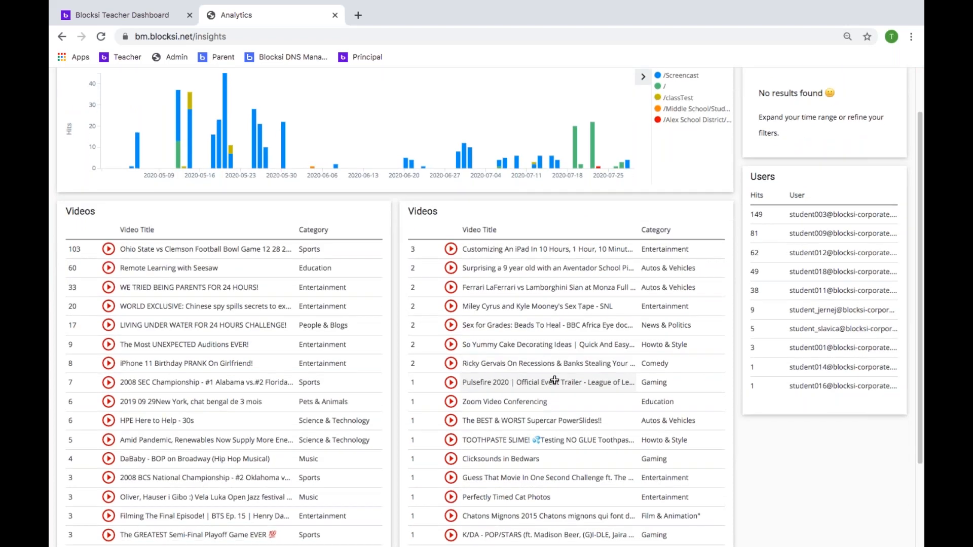
pyautogui.click(108, 268)
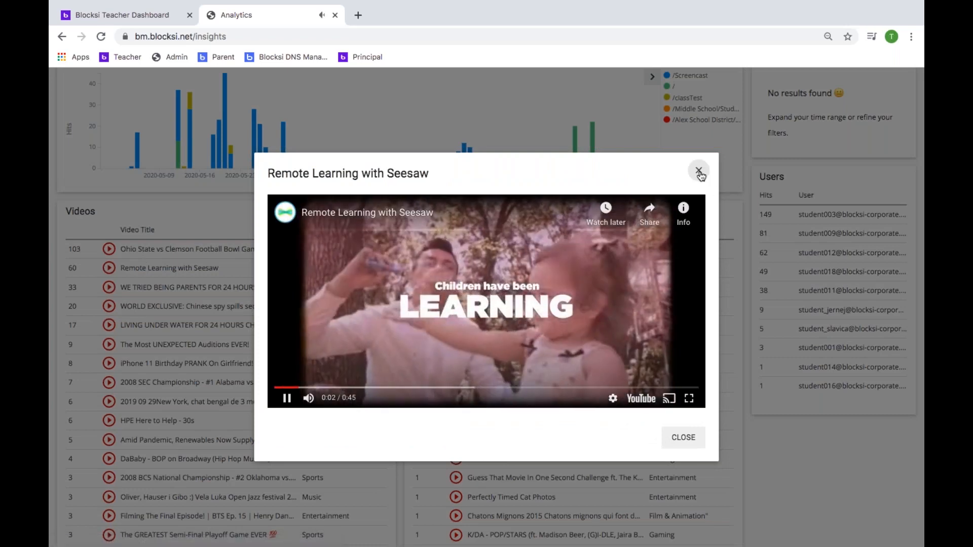
pyautogui.click(699, 172)
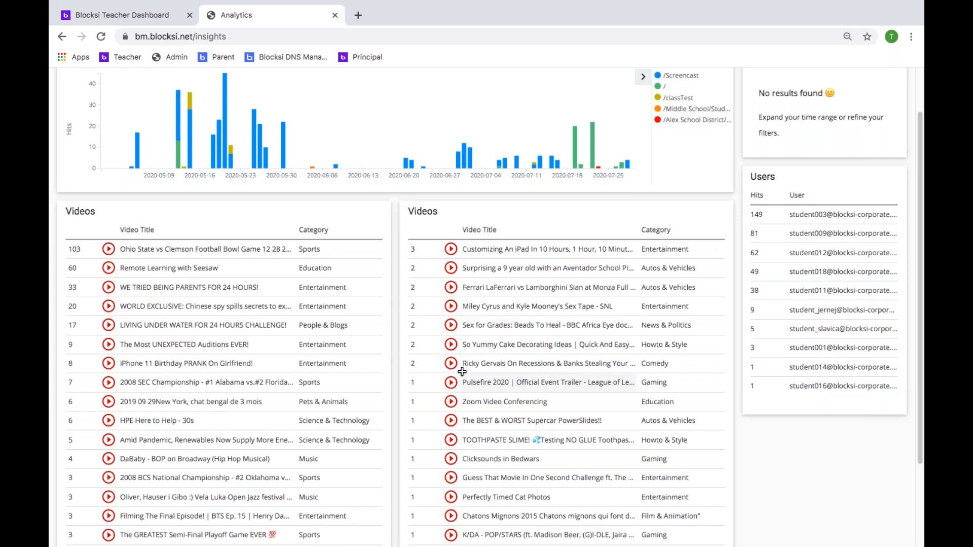
pyautogui.scroll(1, 462, 372)
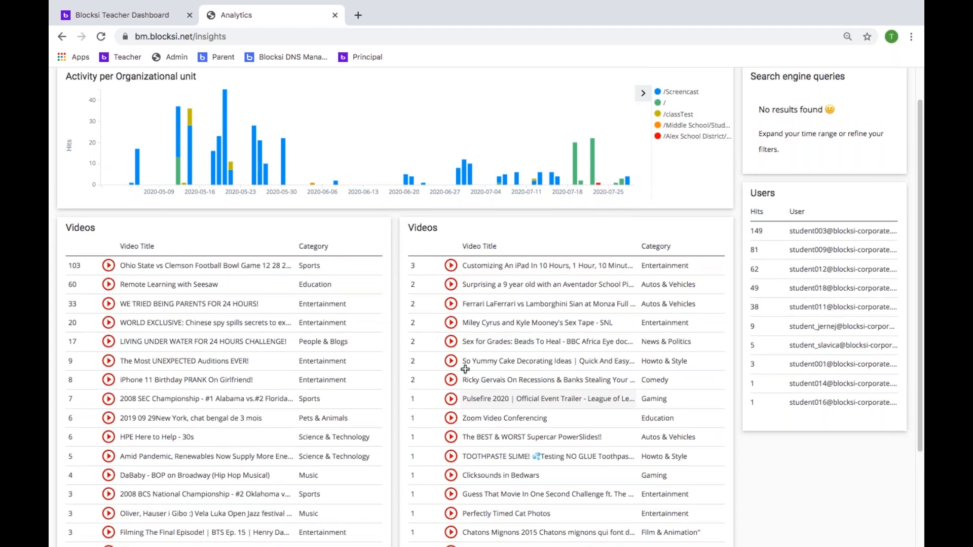
pyautogui.scroll(1, 465, 368)
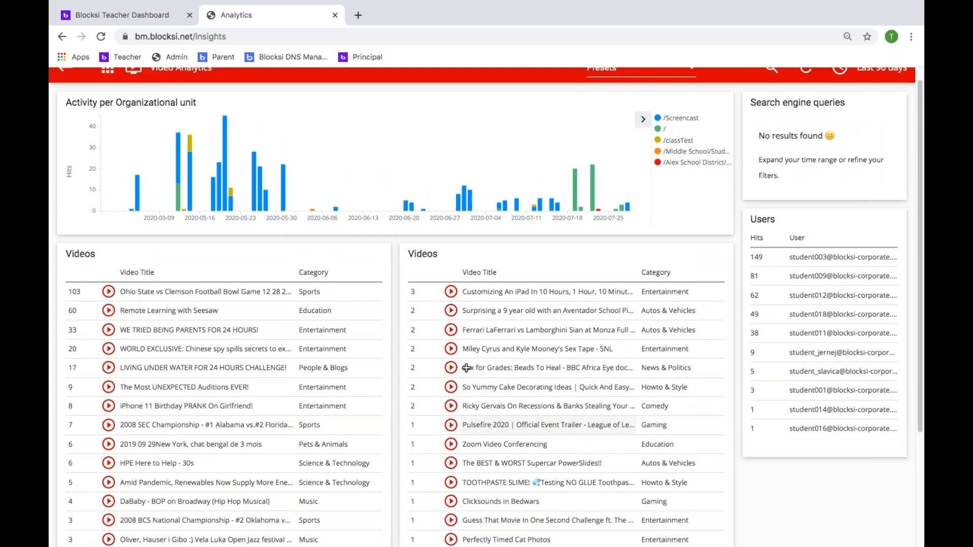
pyautogui.scroll(1, 466, 368)
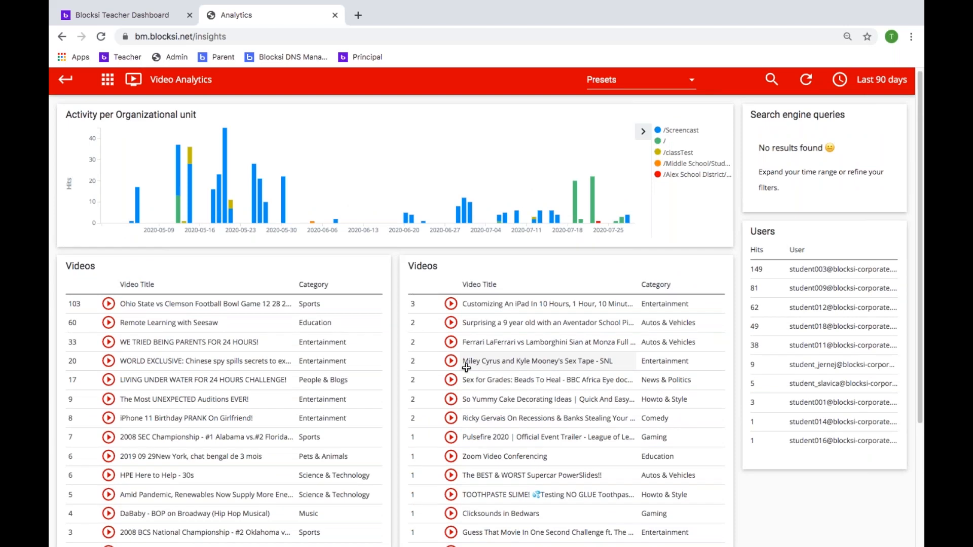
pyautogui.scroll(2, 466, 368)
# Switch from the YouTube analytics to the recent logs and bring up the choice of analytics views.
pyautogui.click(597, 126)
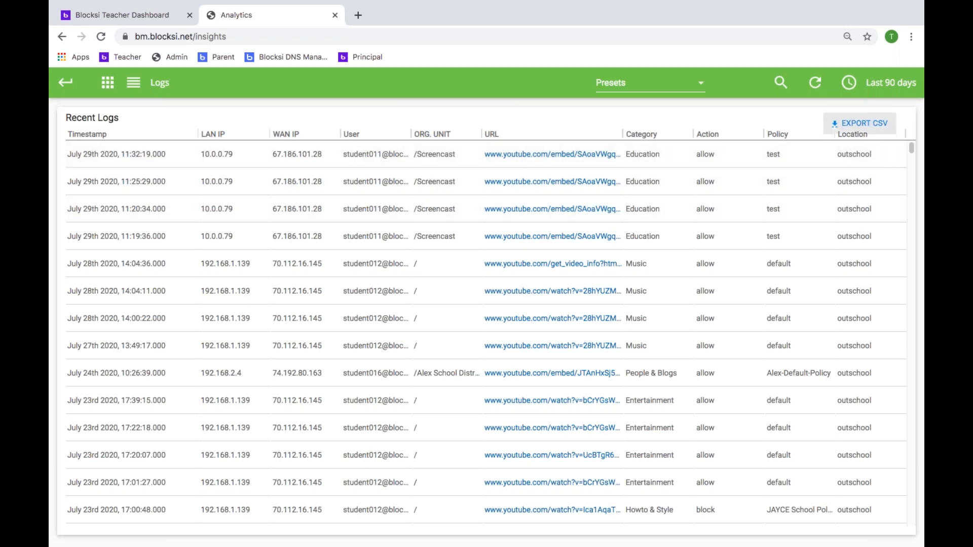
pyautogui.click(134, 84)
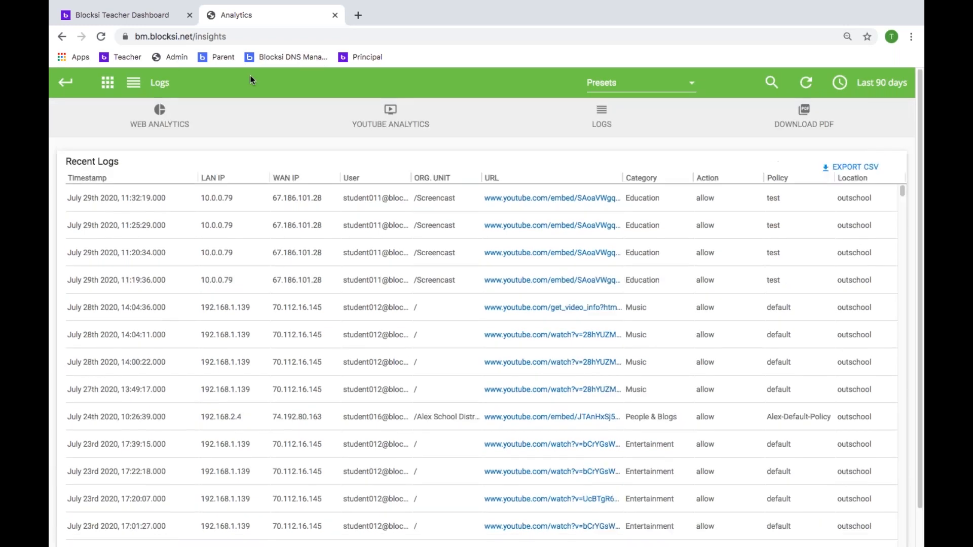
# Return to the Blocksi Teacher Dashboard and end the running Biology class session.
pyautogui.click(107, 18)
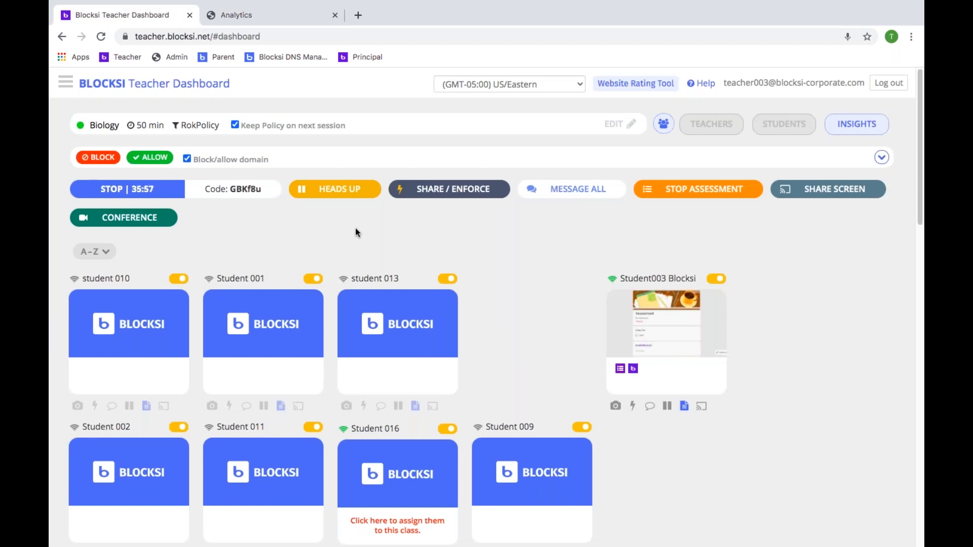
pyautogui.click(131, 193)
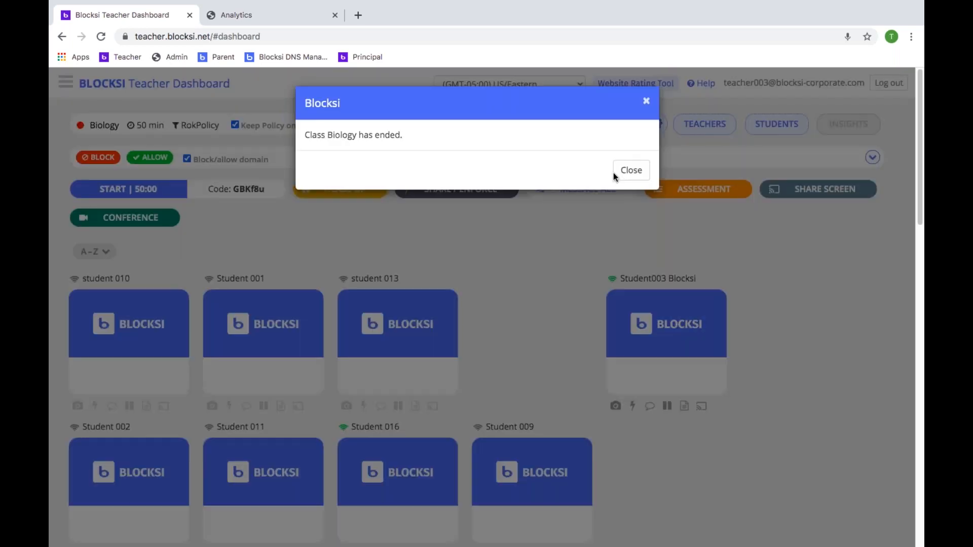
pyautogui.click(631, 171)
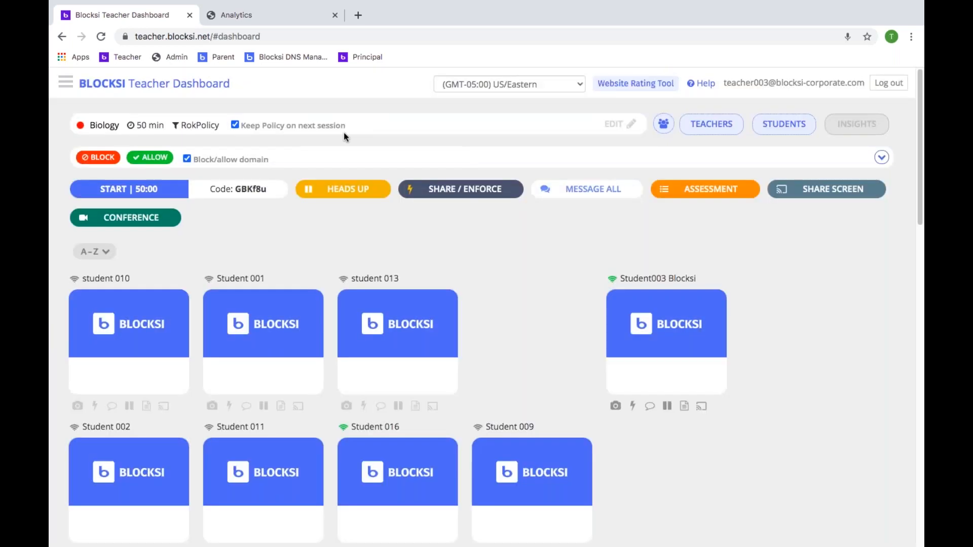
# Go to the overview of created classes and review the Biology class history.
pyautogui.click(197, 84)
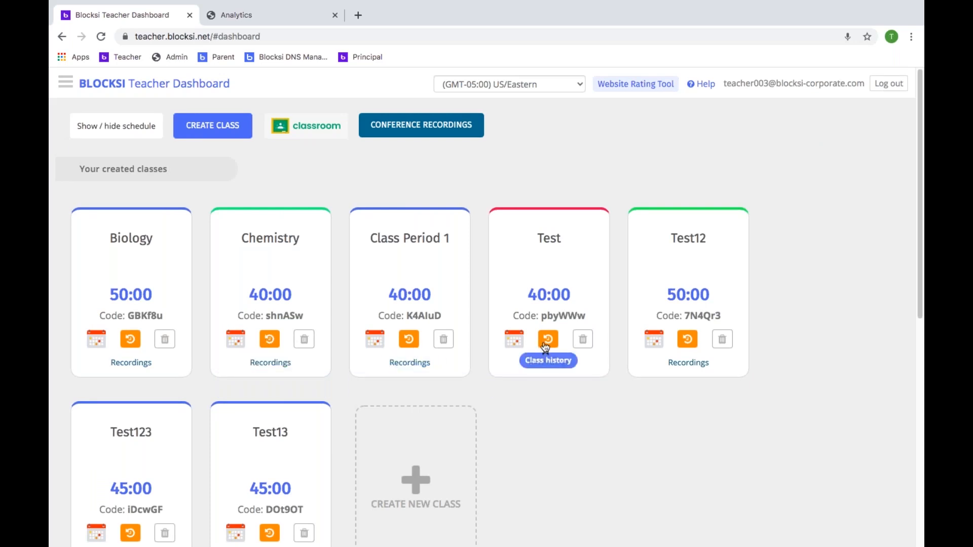
pyautogui.click(130, 341)
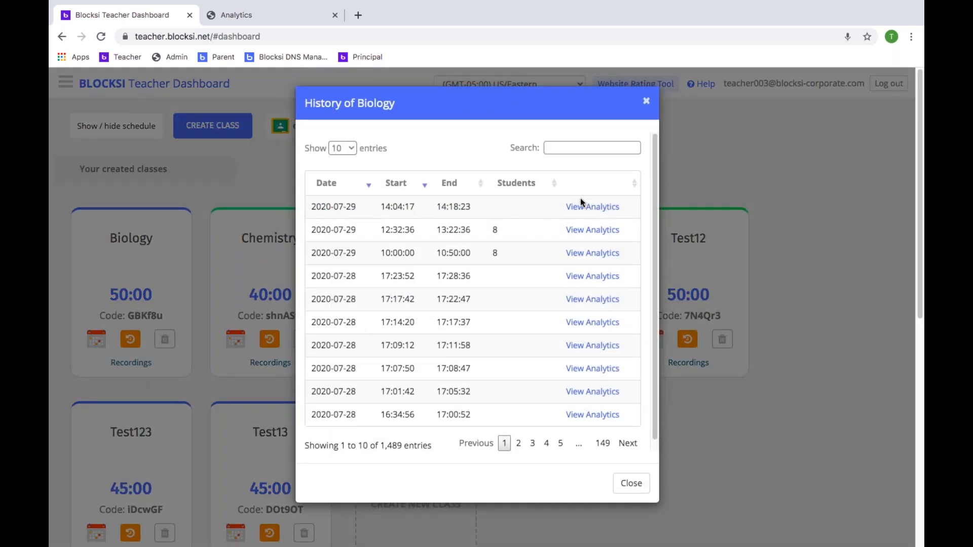
pyautogui.scroll(-1, 655, 236)
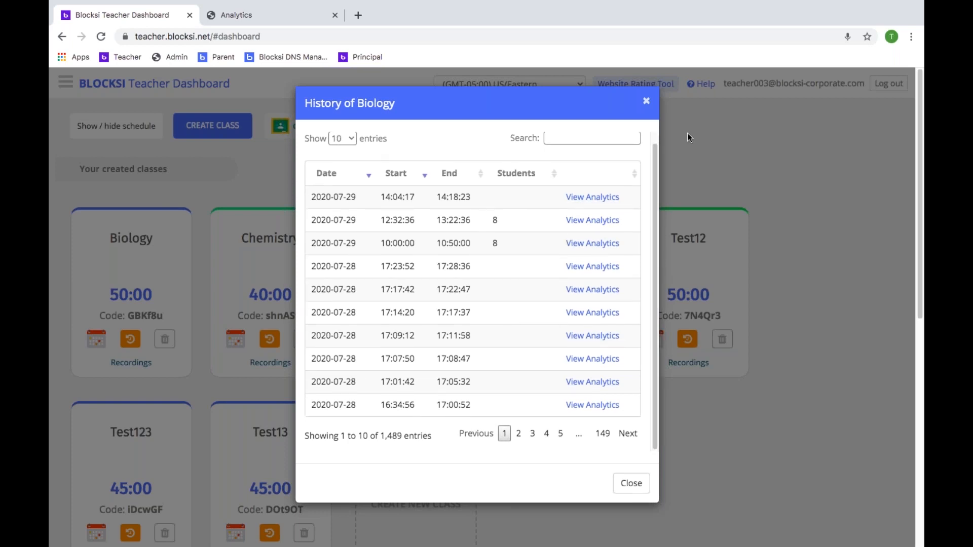
pyautogui.click(647, 105)
# Reopen the Biology class and start a new session.
pyautogui.click(130, 237)
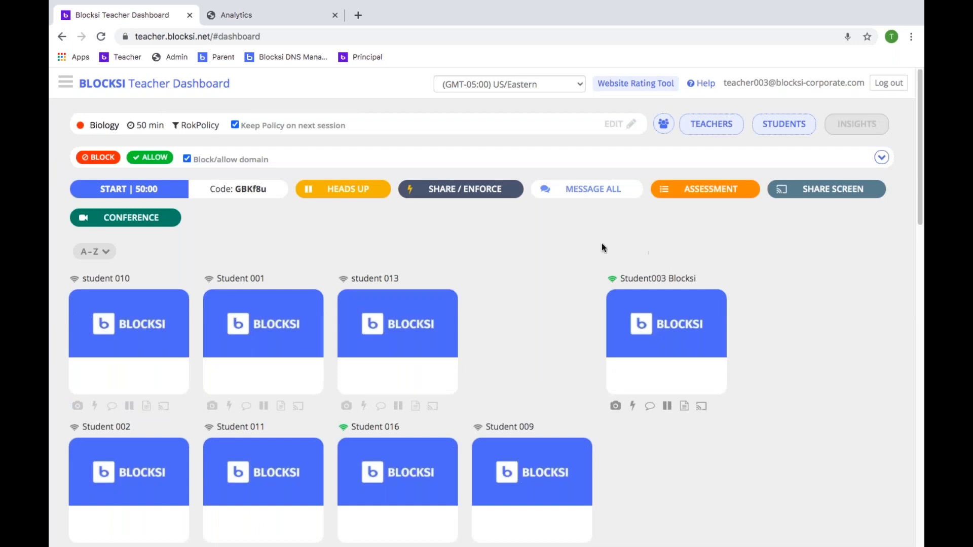
pyautogui.click(116, 189)
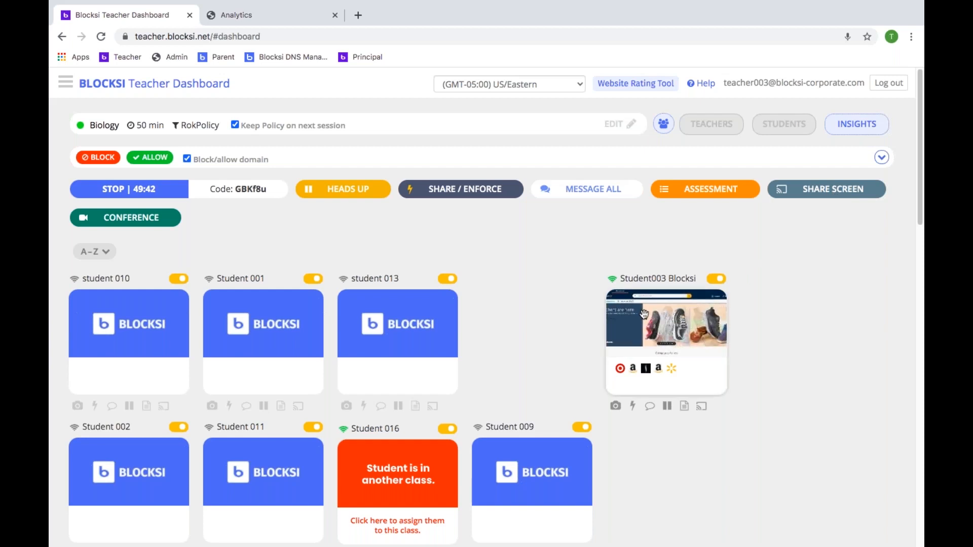
# Review the screen sharing sources, share the entire Screen 1 with the Biology class, and end the sharing.
pyautogui.click(831, 189)
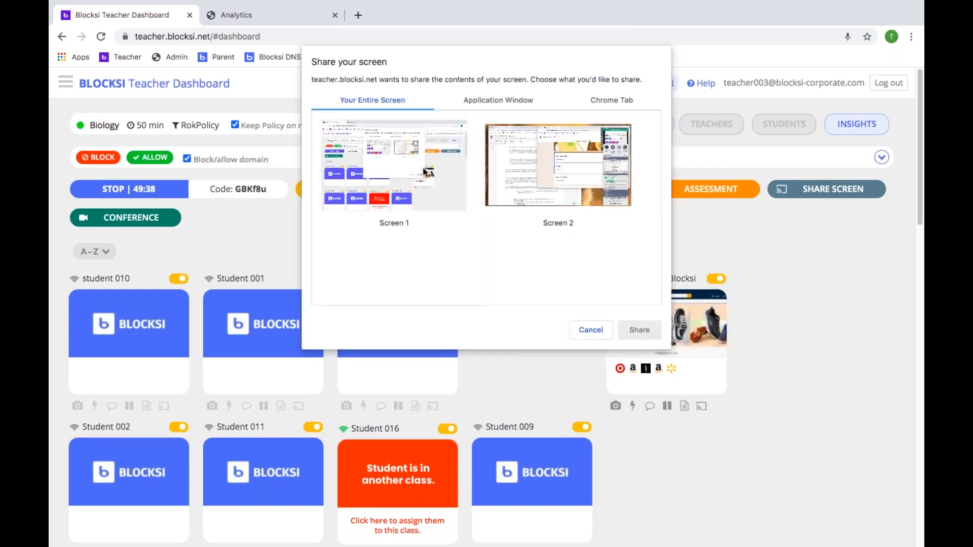
pyautogui.click(423, 171)
pyautogui.click(489, 105)
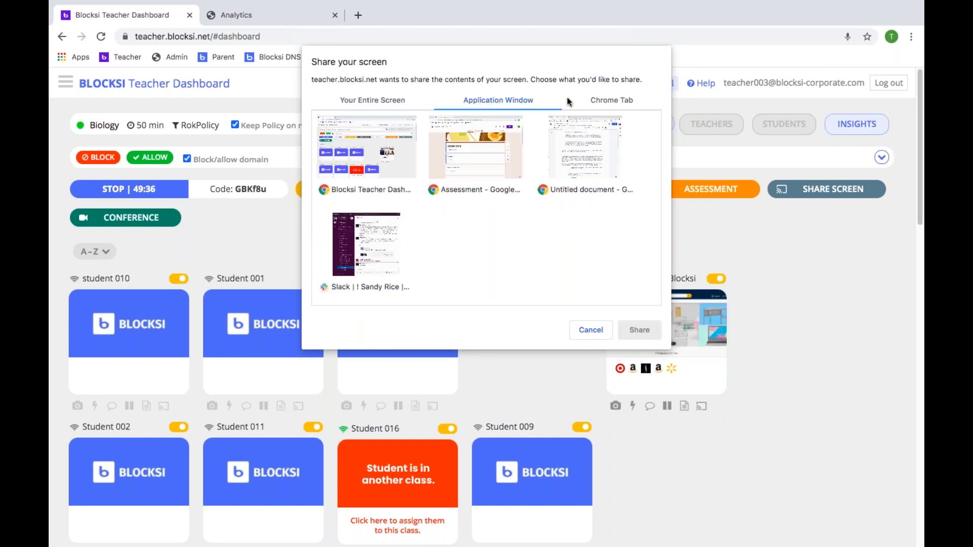
pyautogui.click(615, 99)
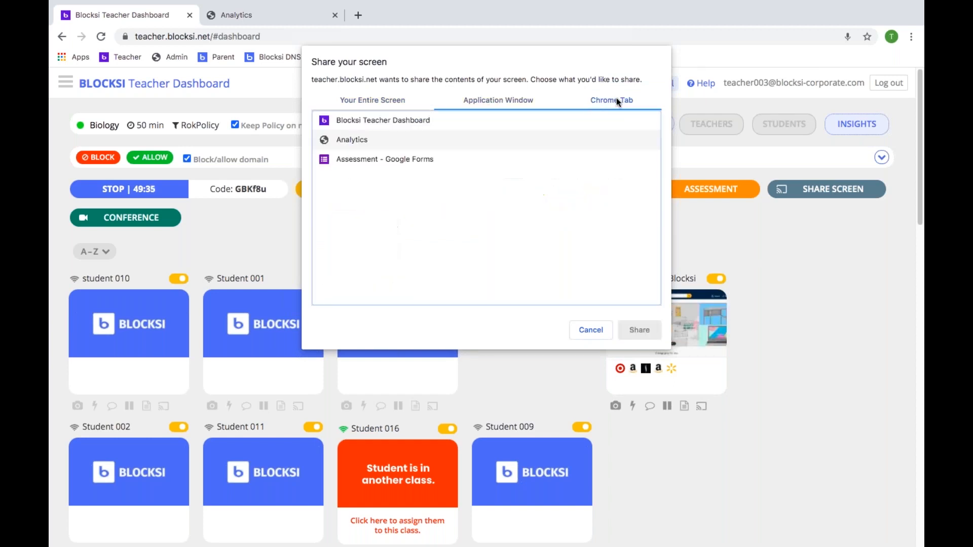
pyautogui.click(379, 101)
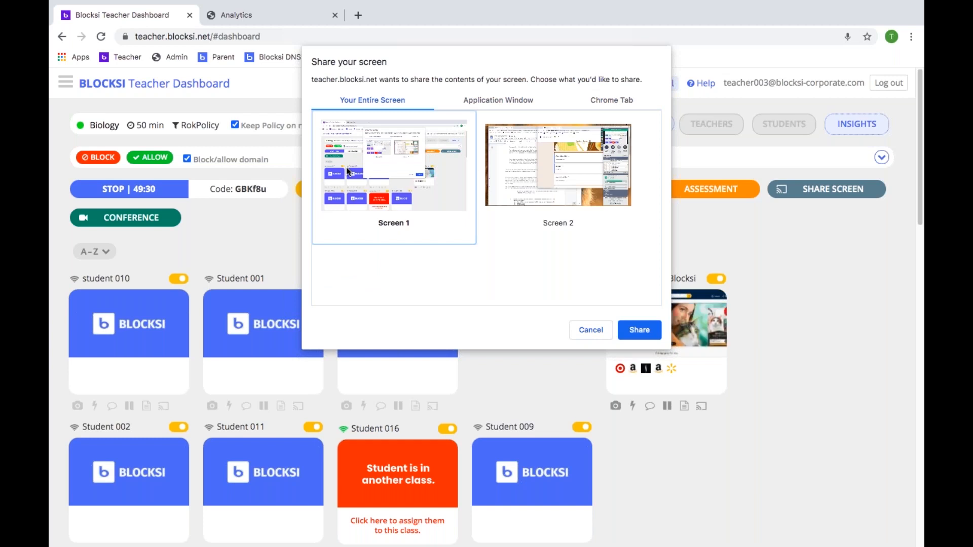
pyautogui.click(643, 337)
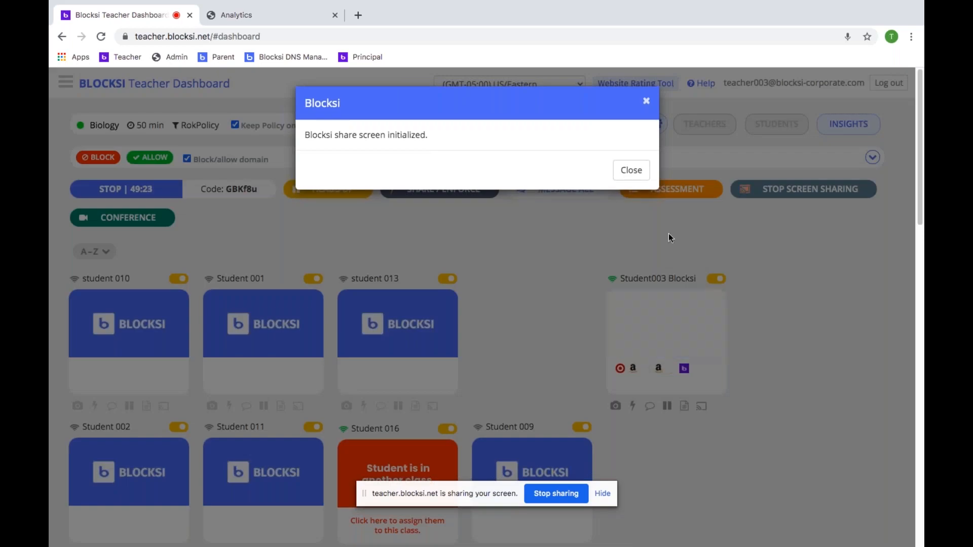
pyautogui.click(632, 170)
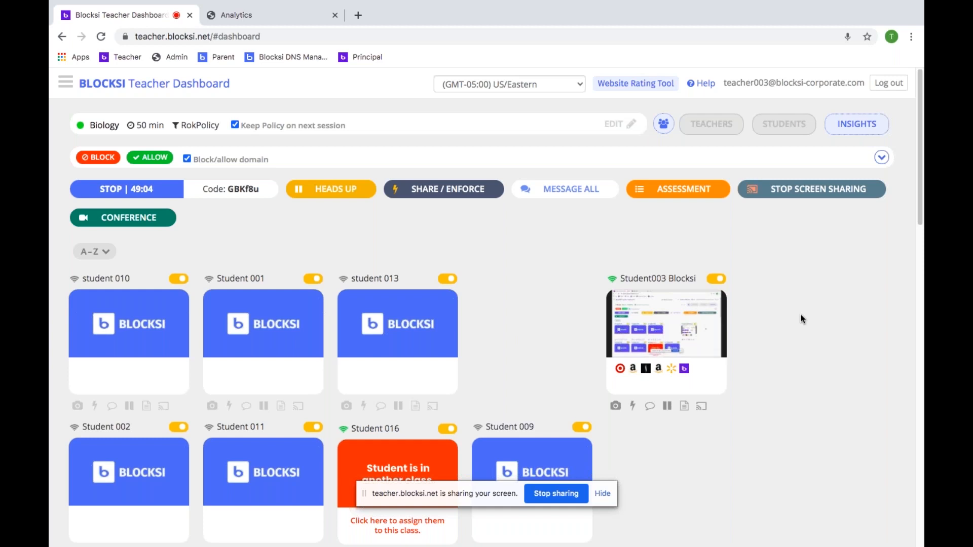
pyautogui.click(812, 191)
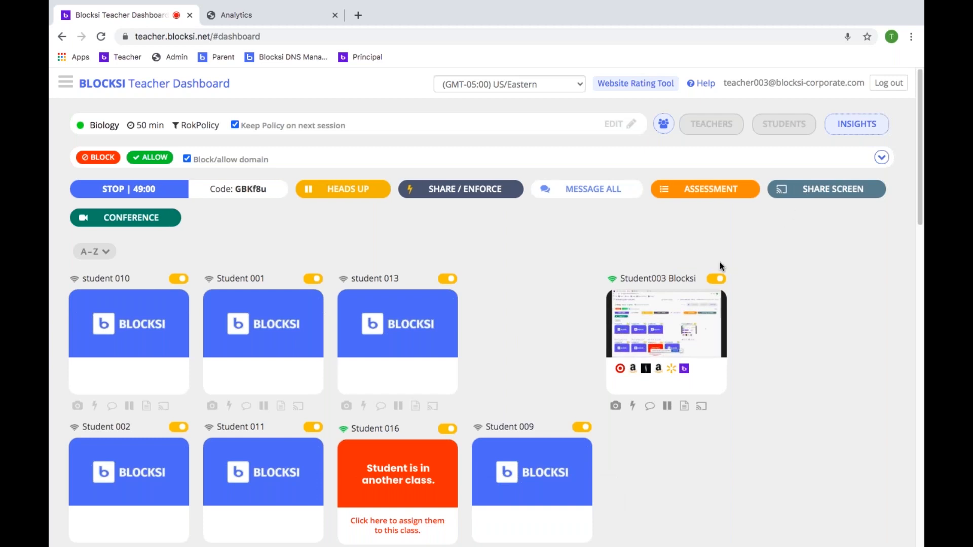
# Open Student003's live view and share that student's stream with the whole class.
pyautogui.click(688, 305)
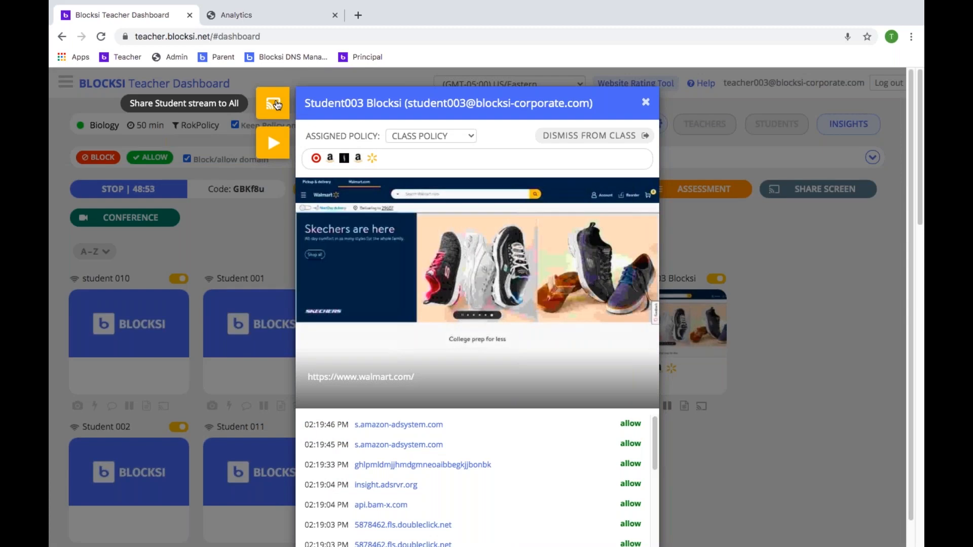
pyautogui.click(276, 104)
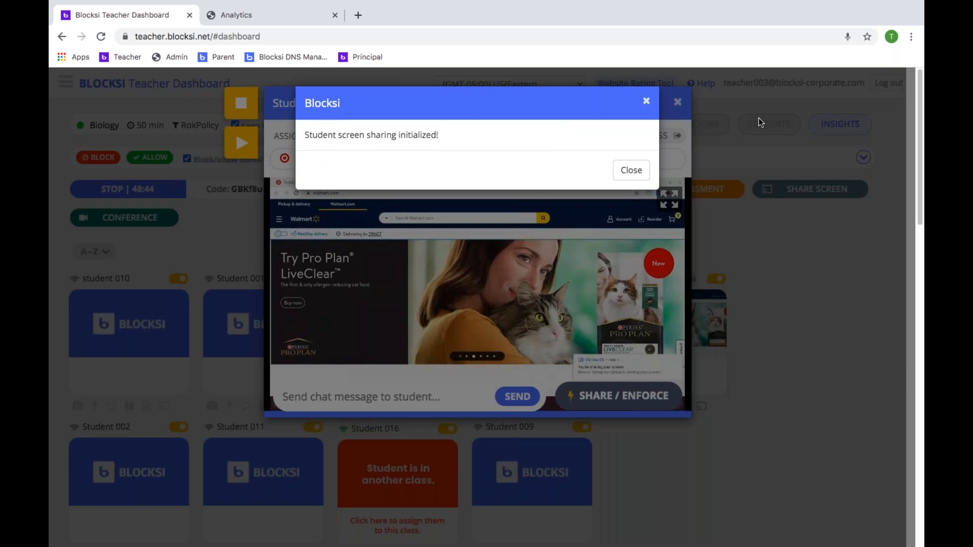
pyautogui.click(631, 171)
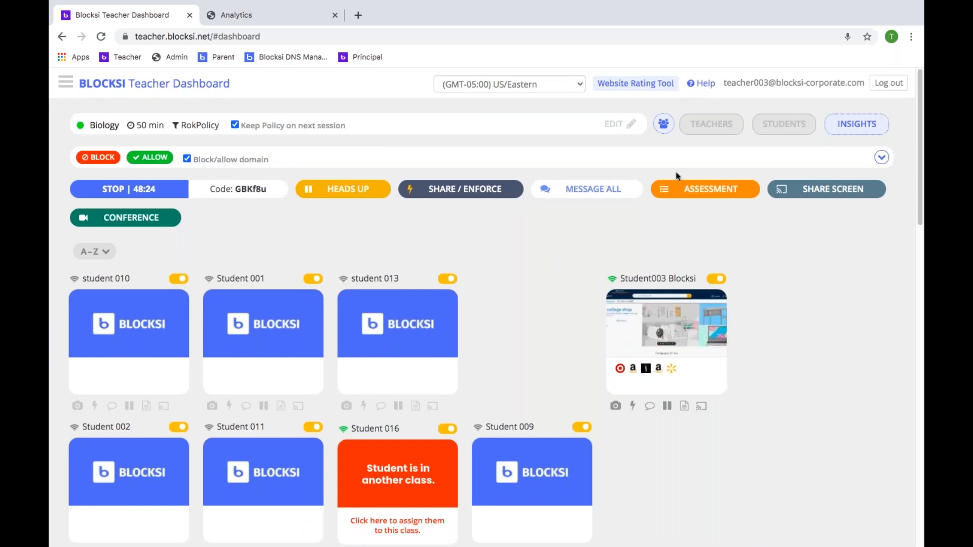
# Look through the assessment's Web Apps Library, and start a class assessment with the custom preset "cnn".
pyautogui.click(712, 192)
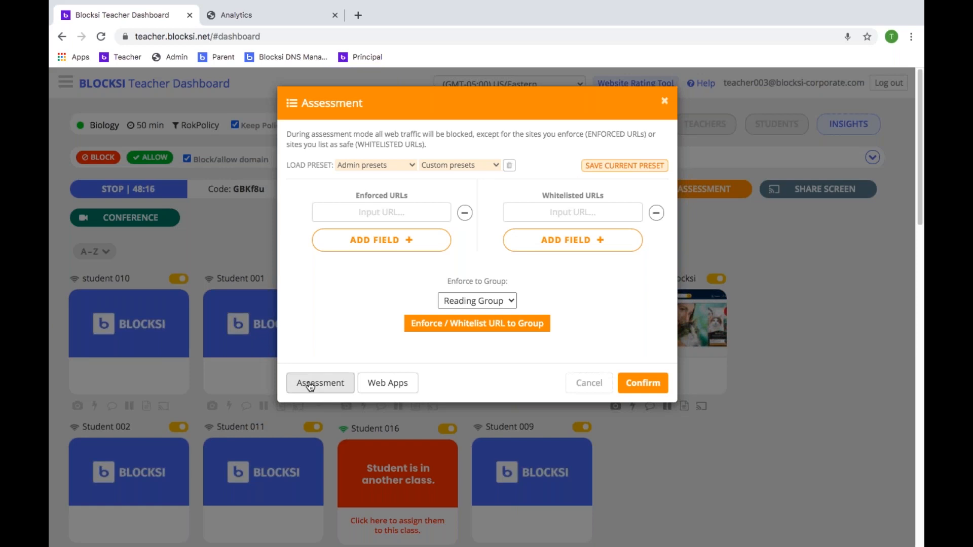
pyautogui.click(384, 384)
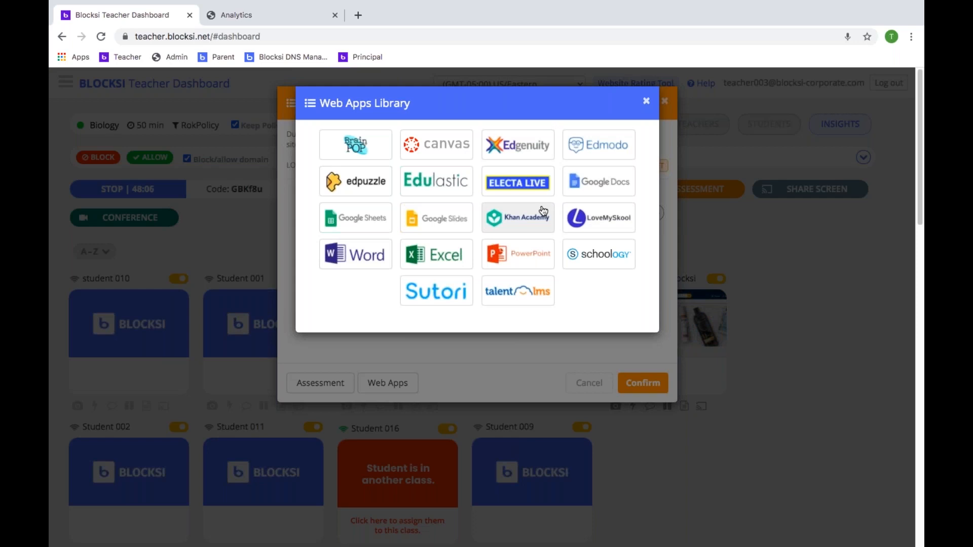
pyautogui.click(646, 103)
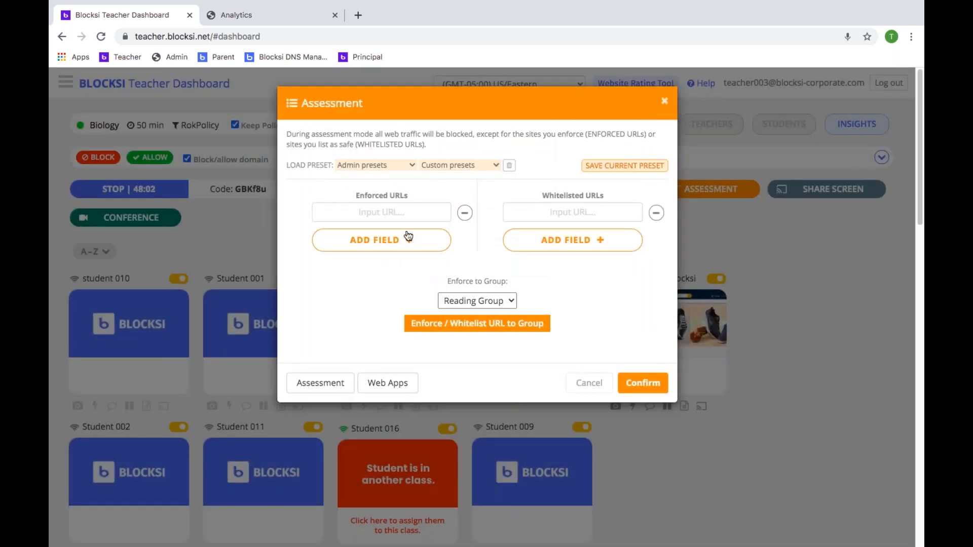
pyautogui.click(478, 167)
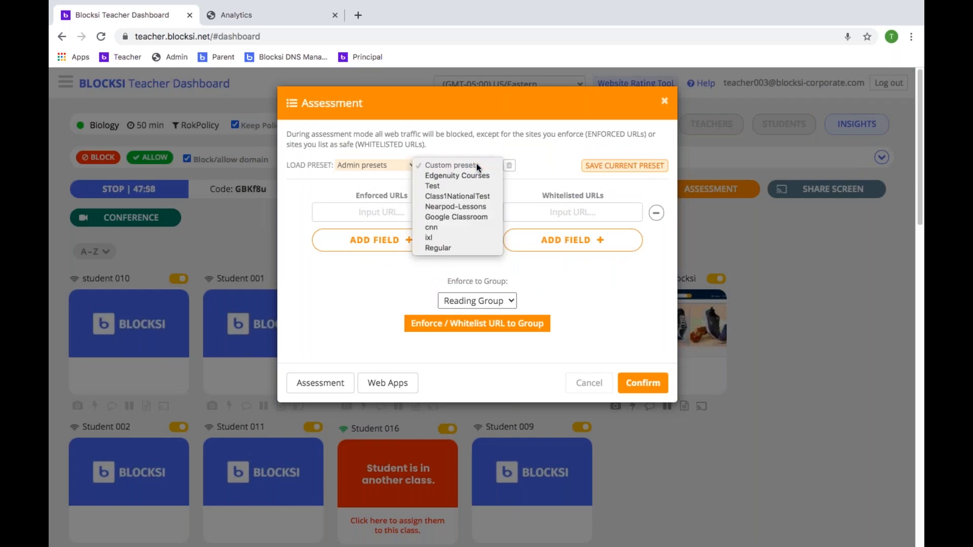
pyautogui.click(446, 227)
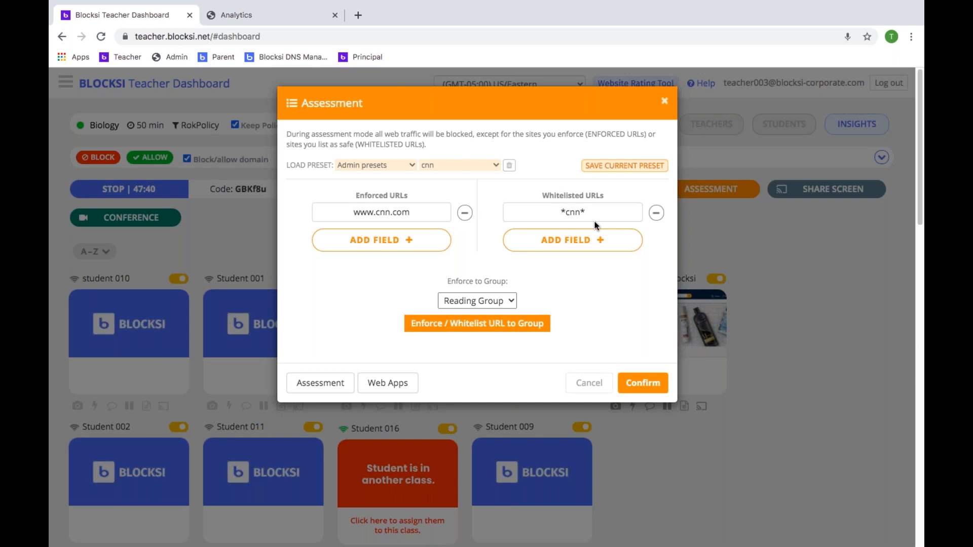
pyautogui.click(637, 384)
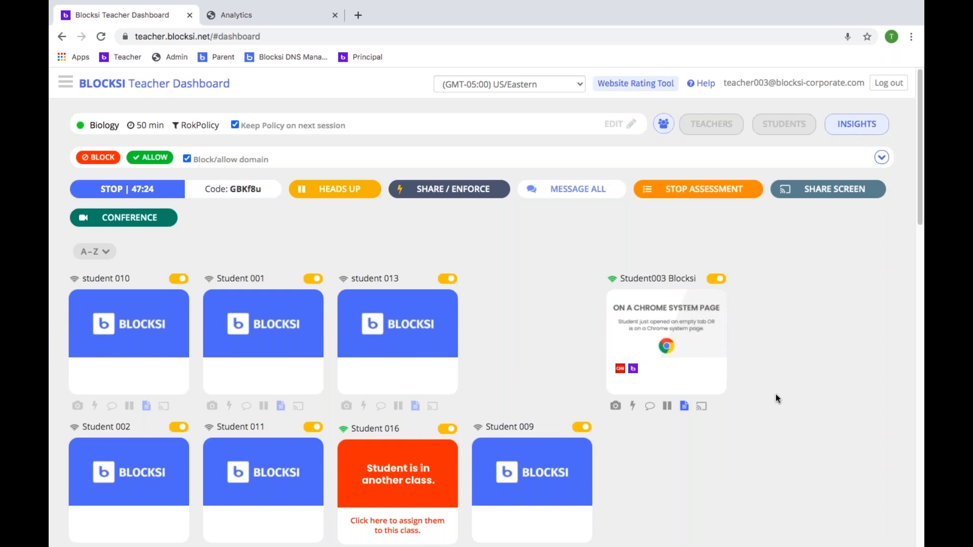
# Check Student003's screen and browsing log during the assessment, and stop the assessment.
pyautogui.click(655, 328)
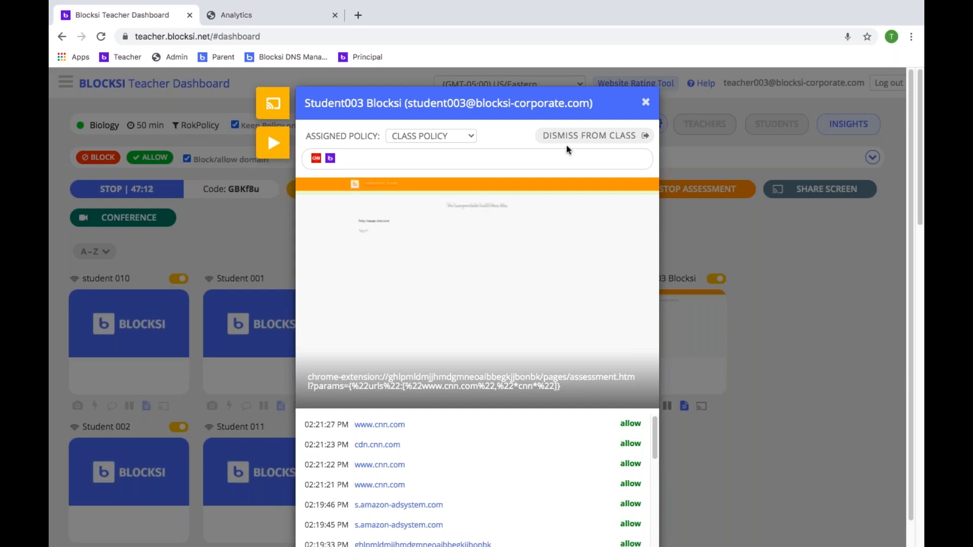
pyautogui.click(646, 104)
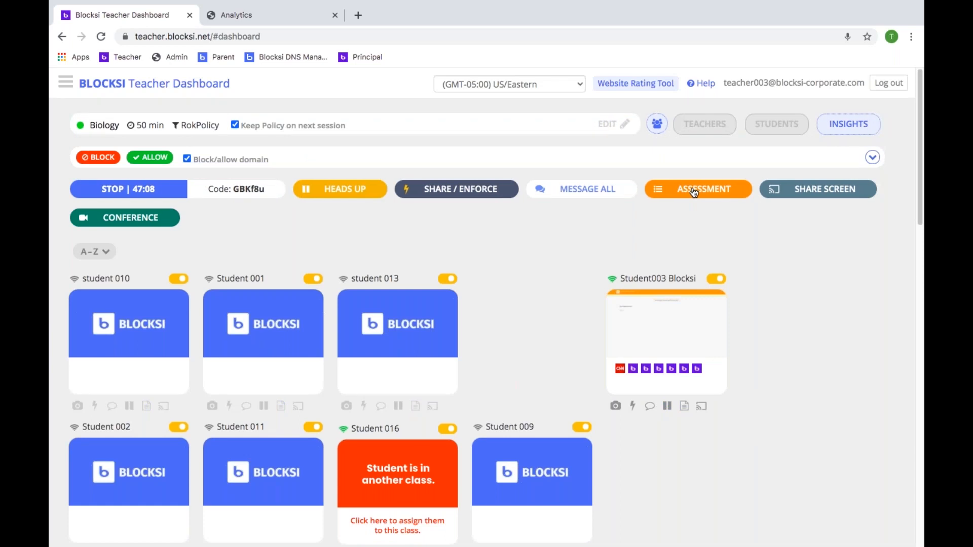
# Open the class assessment setup, load the custom preset "Test", and look over the other custom presets.
pyautogui.click(694, 191)
pyautogui.click(479, 165)
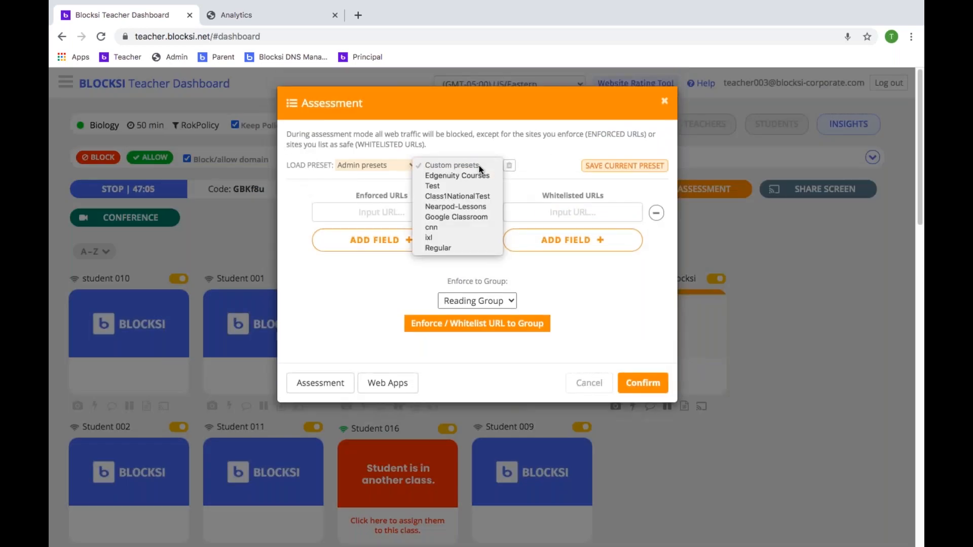
pyautogui.click(456, 186)
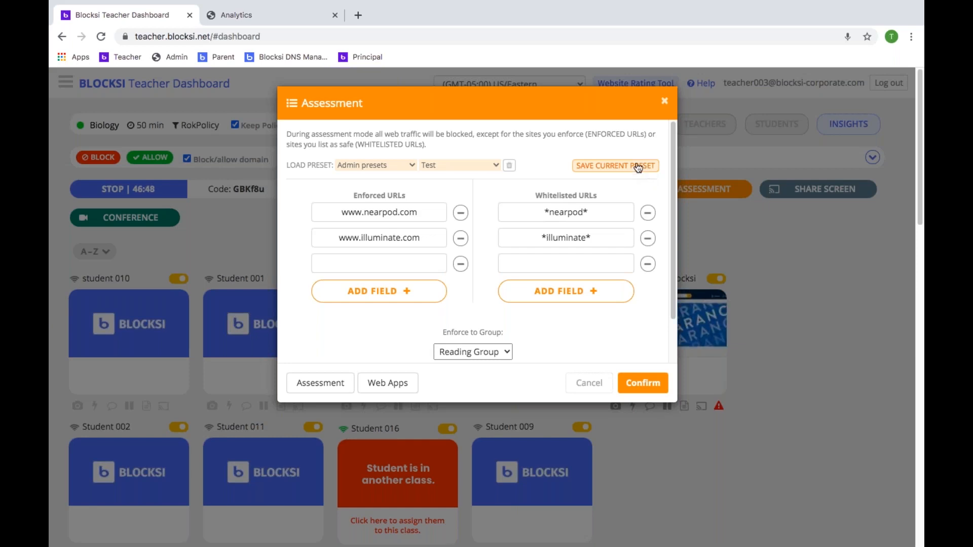
pyautogui.click(489, 162)
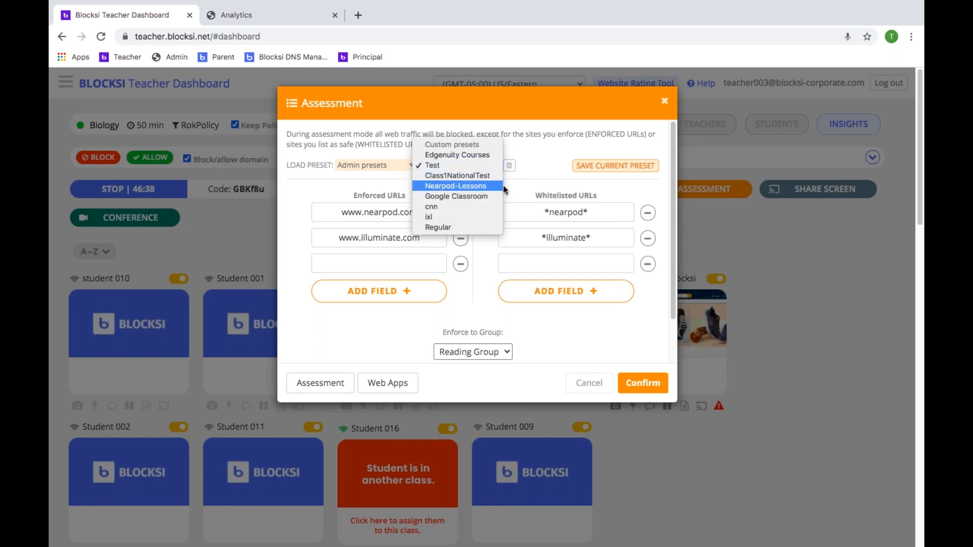
pyautogui.click(547, 179)
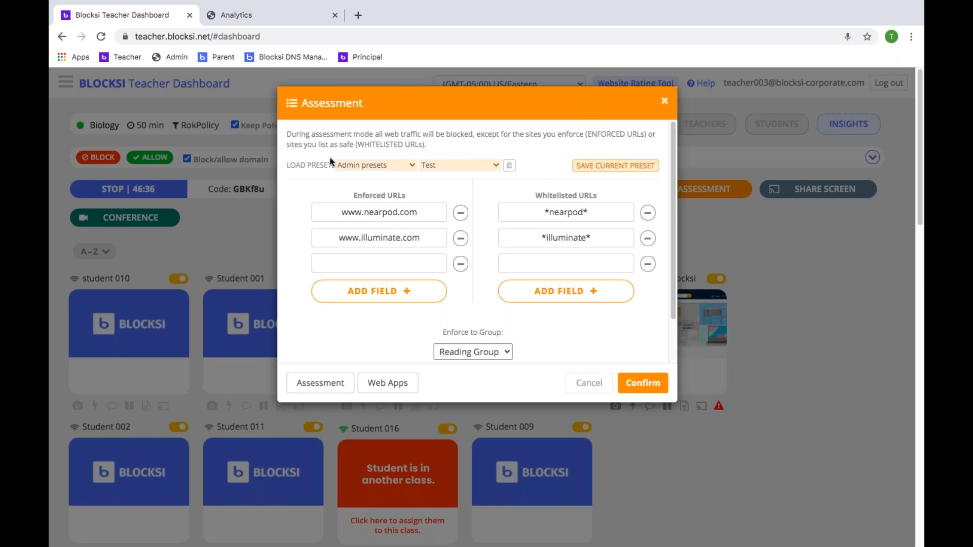
# Load the admin preset "Edpuzzle" into the assessment and close the setup without starting it.
pyautogui.click(393, 167)
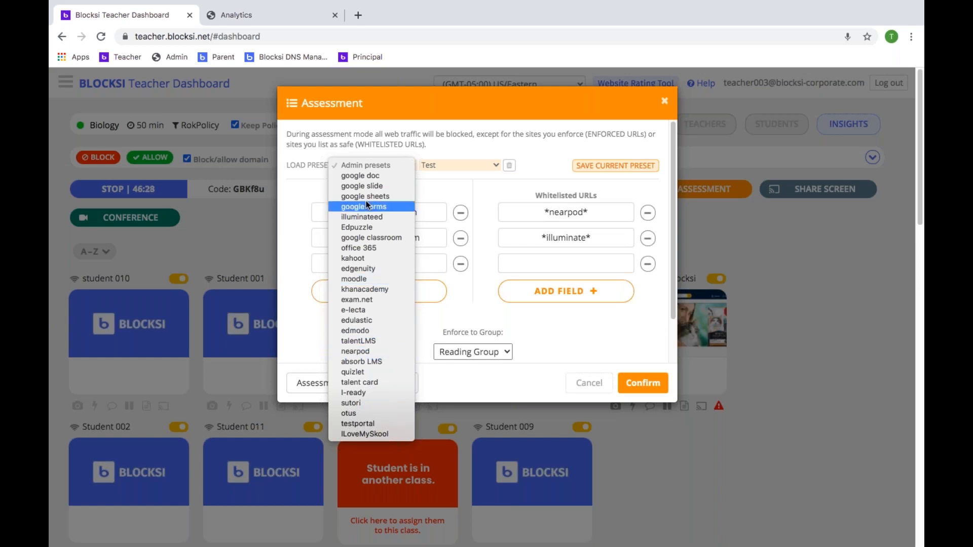
pyautogui.click(358, 227)
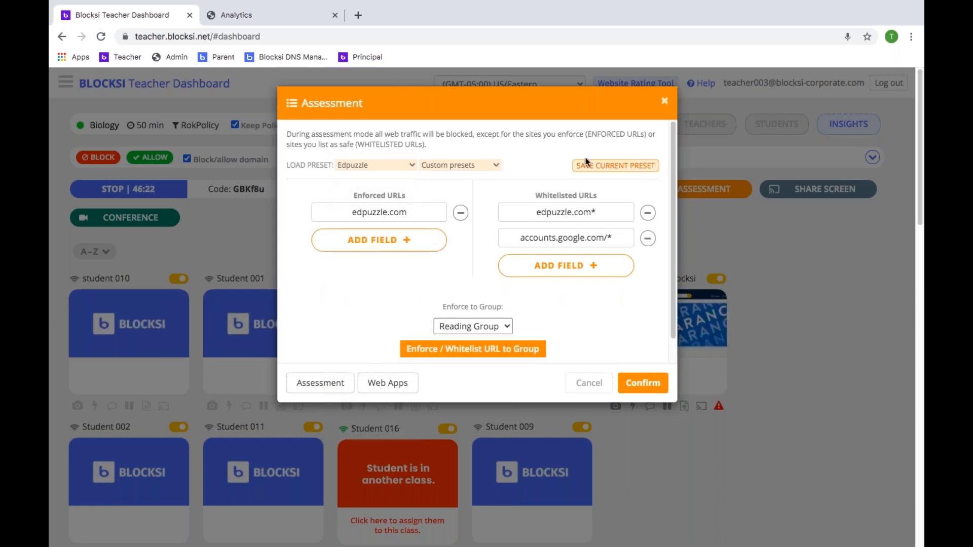
pyautogui.click(665, 105)
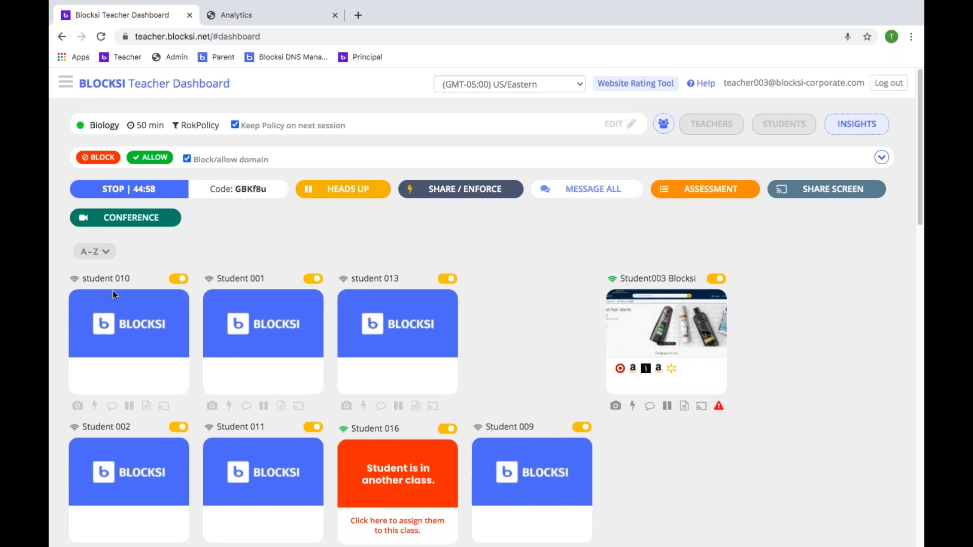
# Look through the assessment's Quiz Library and Web Apps Library, and add Edulastic to the assessment's URLs.
pyautogui.click(706, 192)
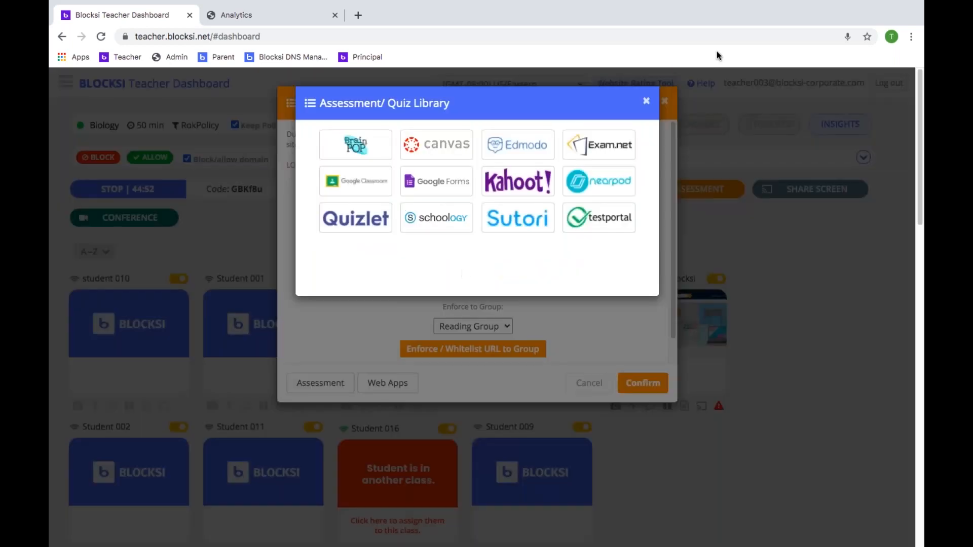
pyautogui.click(646, 102)
pyautogui.click(388, 383)
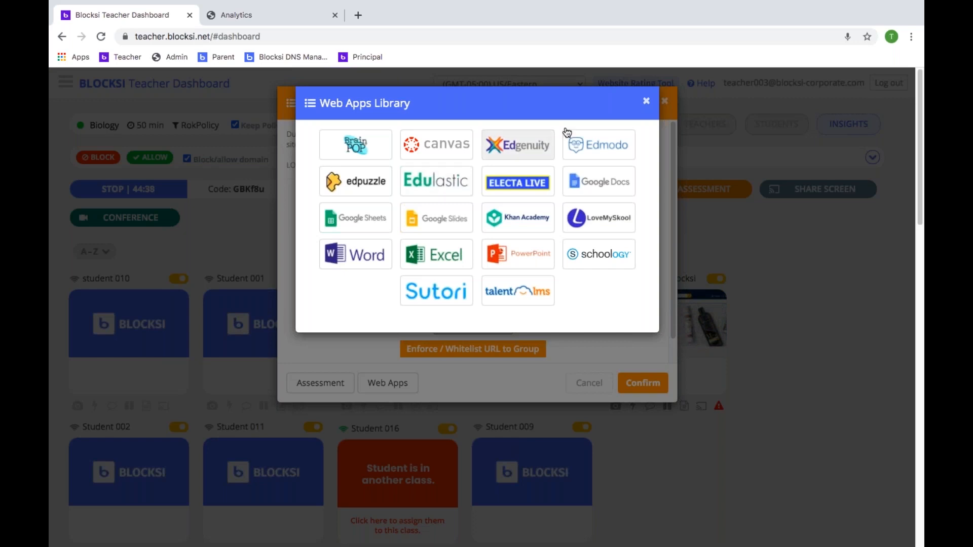
pyautogui.click(645, 103)
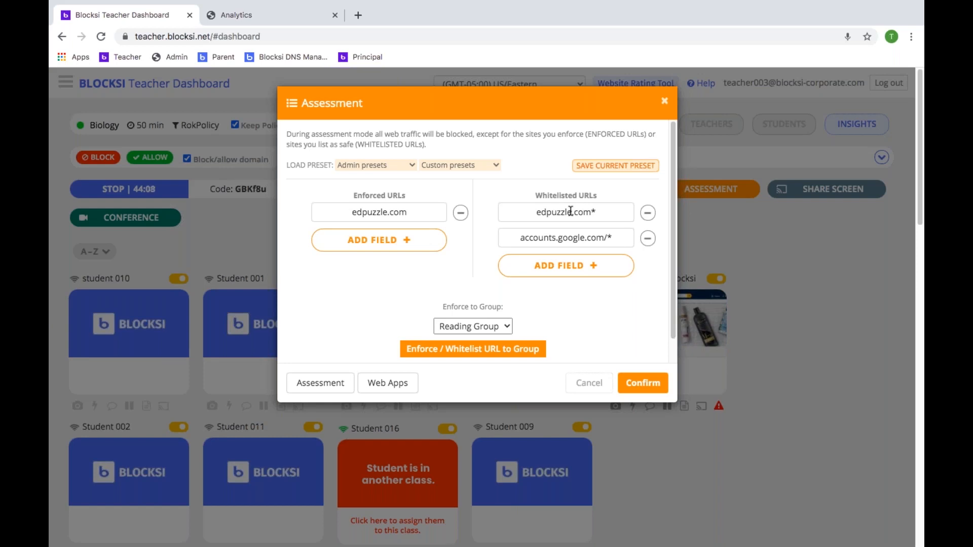
pyautogui.click(392, 390)
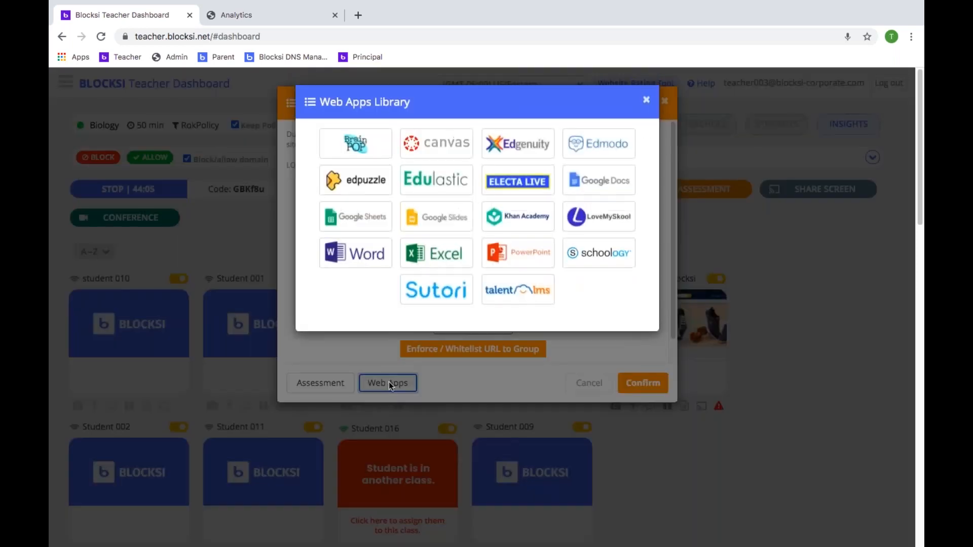
pyautogui.click(454, 178)
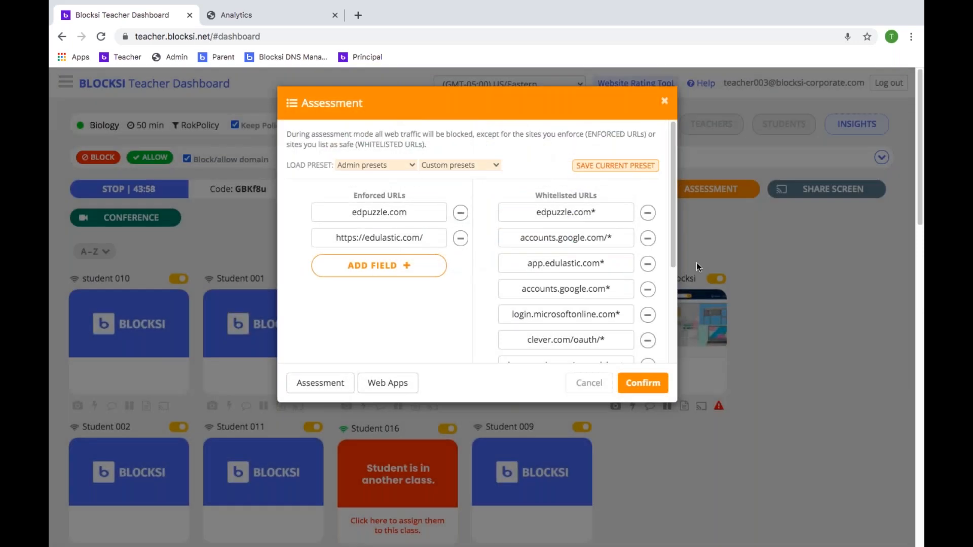
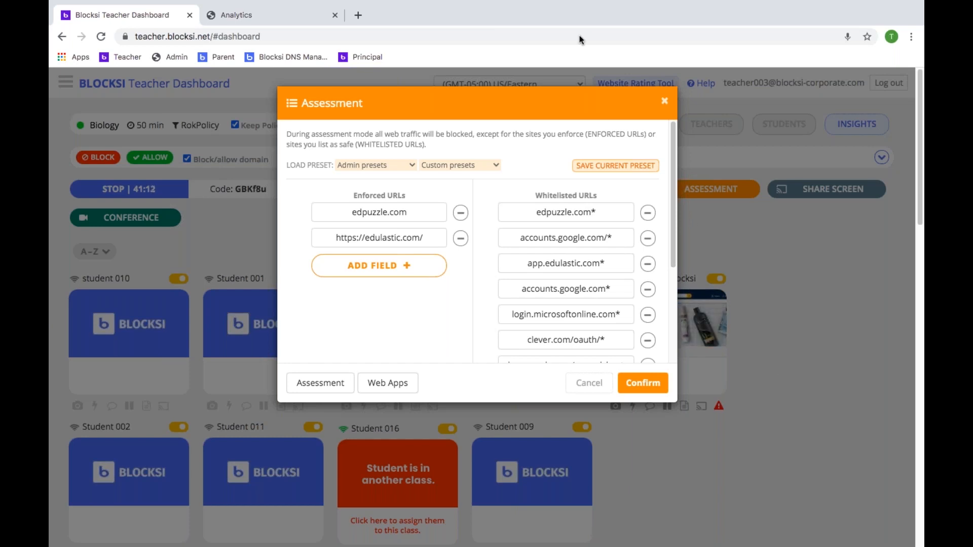
# Add a Google Forms assessment from the Assessment/Quiz Library using the copied form URL.
pyautogui.click(333, 385)
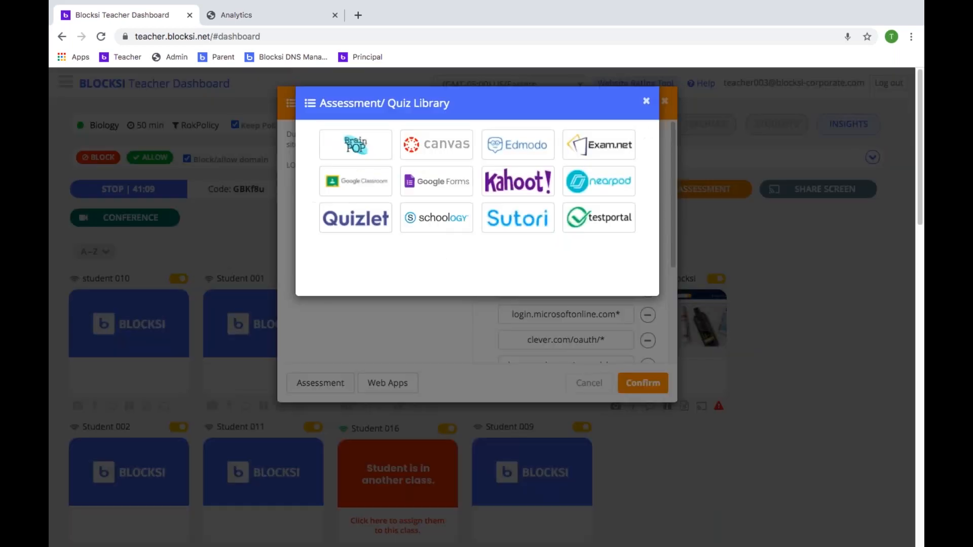
pyautogui.click(420, 179)
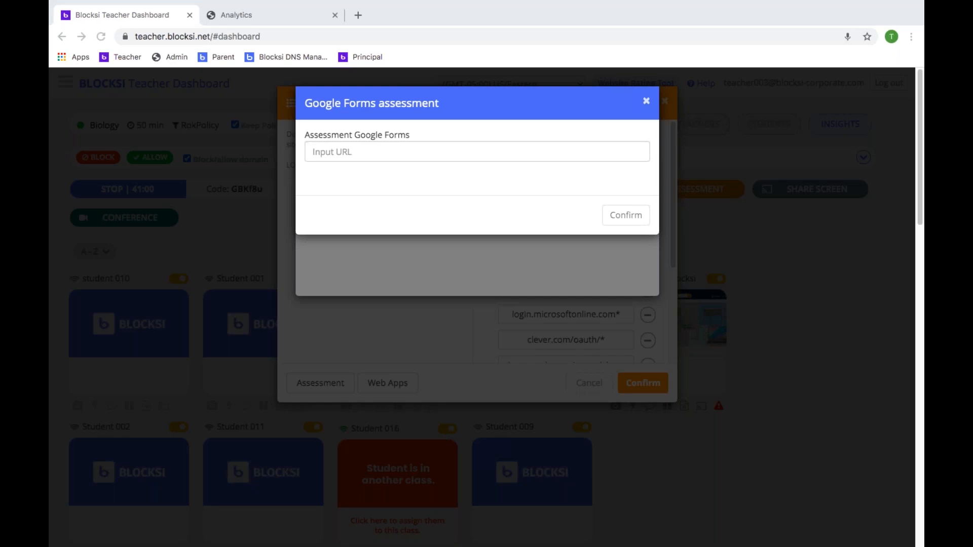
pyautogui.click(321, 148)
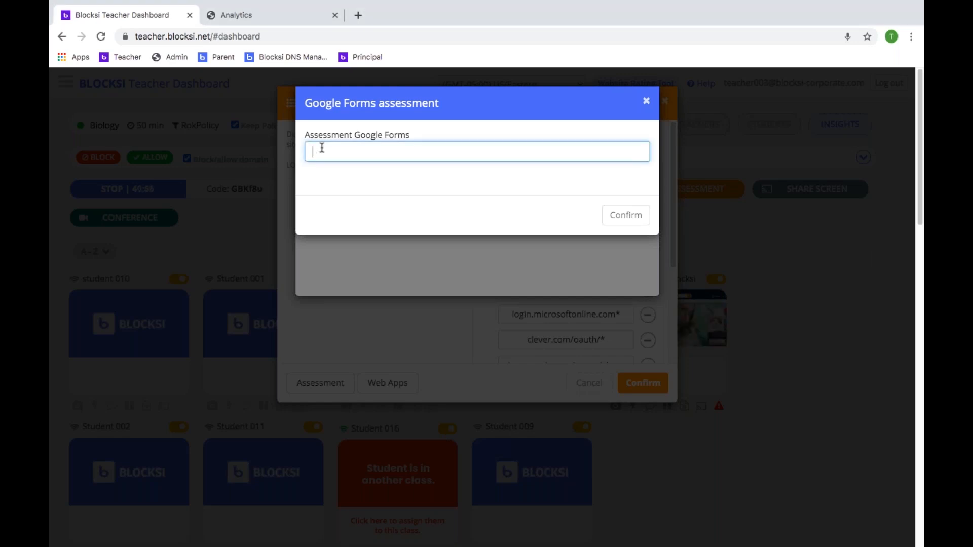
pyautogui.press('super+v')
pyautogui.click(640, 218)
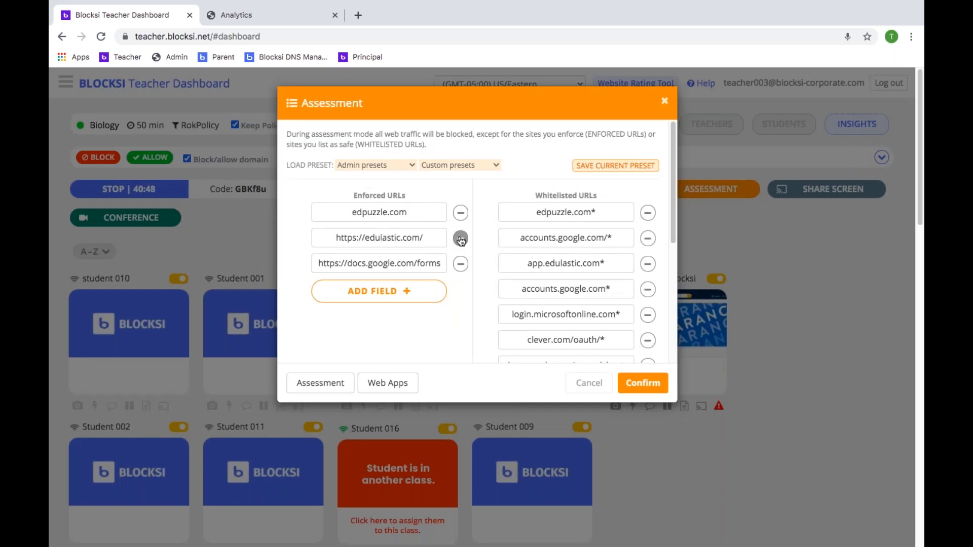
# Remove the Edpuzzle and Edulastic enforced URLs and every whitelisted URL above docs.google.com/spreadsheets, and start the assessment with the Google form.
pyautogui.click(461, 238)
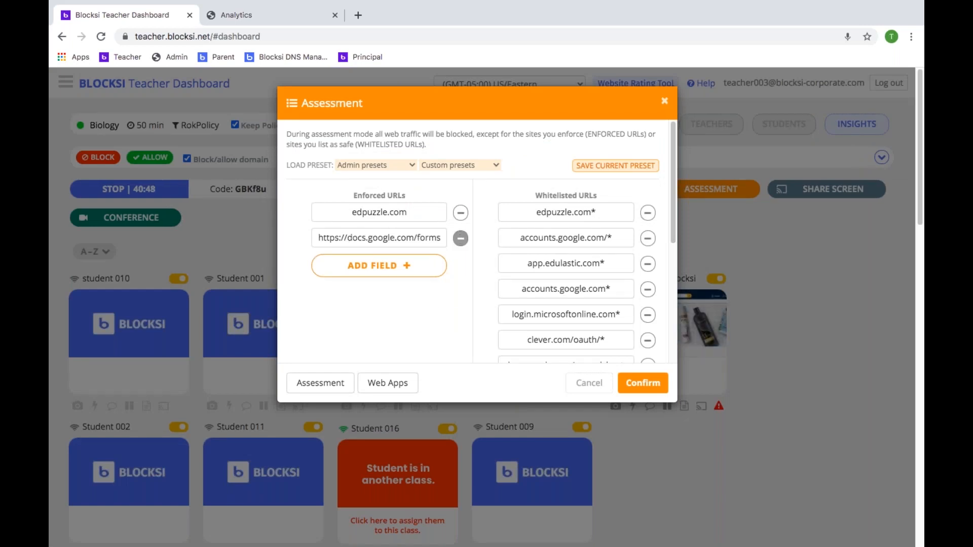
pyautogui.click(461, 213)
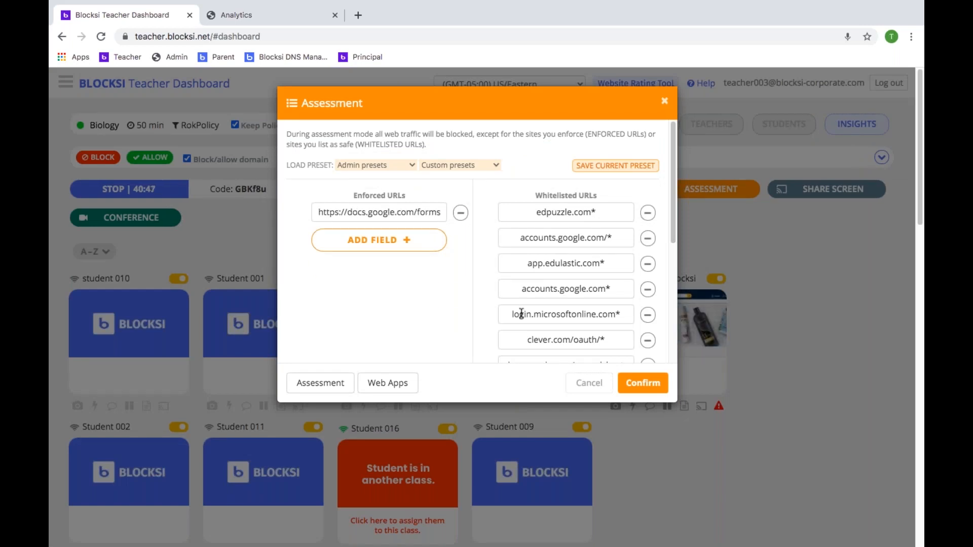
pyautogui.click(648, 213)
pyautogui.click(648, 213)
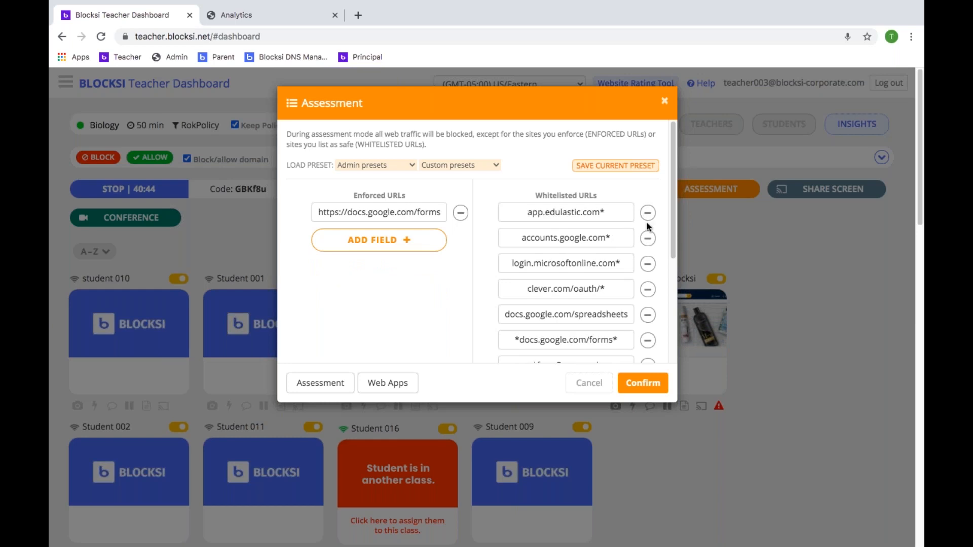
pyautogui.click(647, 213)
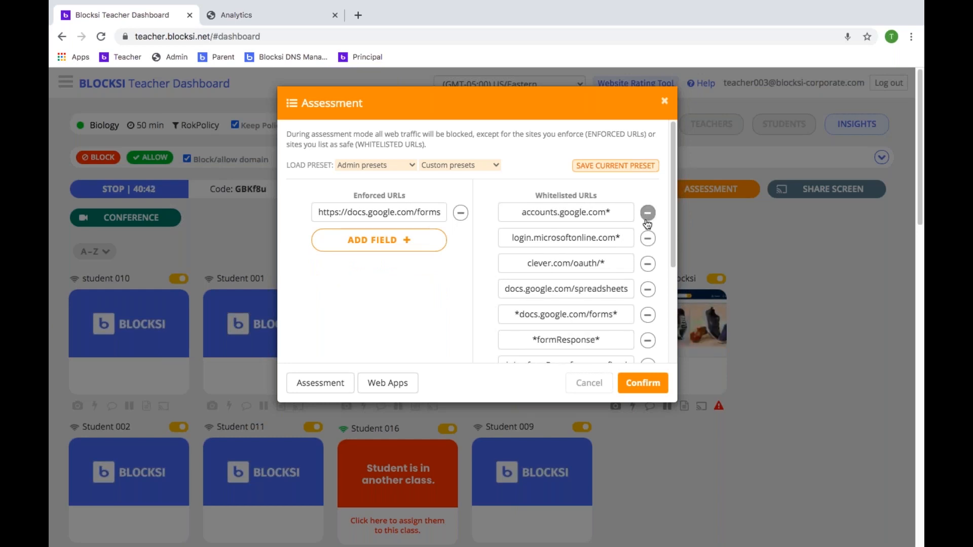
pyautogui.click(648, 218)
pyautogui.click(647, 217)
pyautogui.click(648, 217)
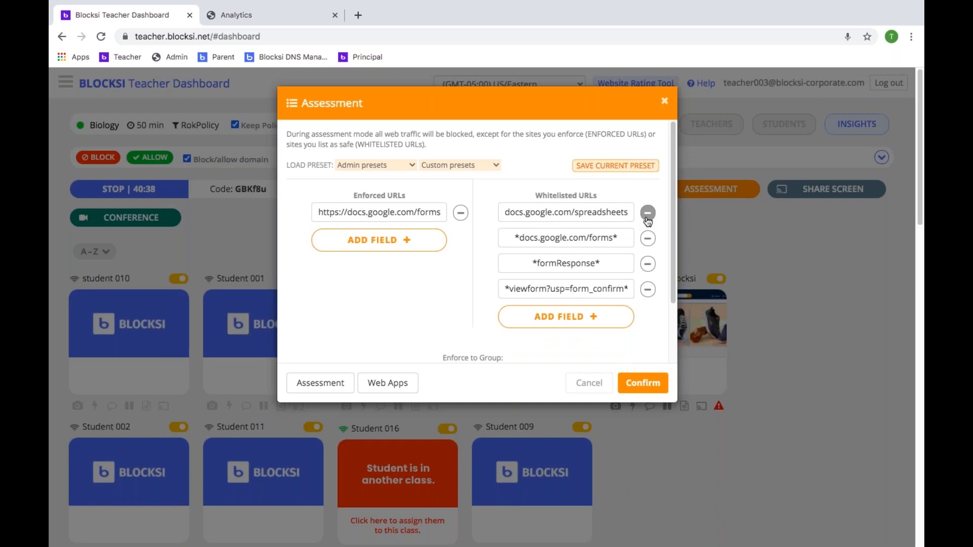
pyautogui.click(638, 385)
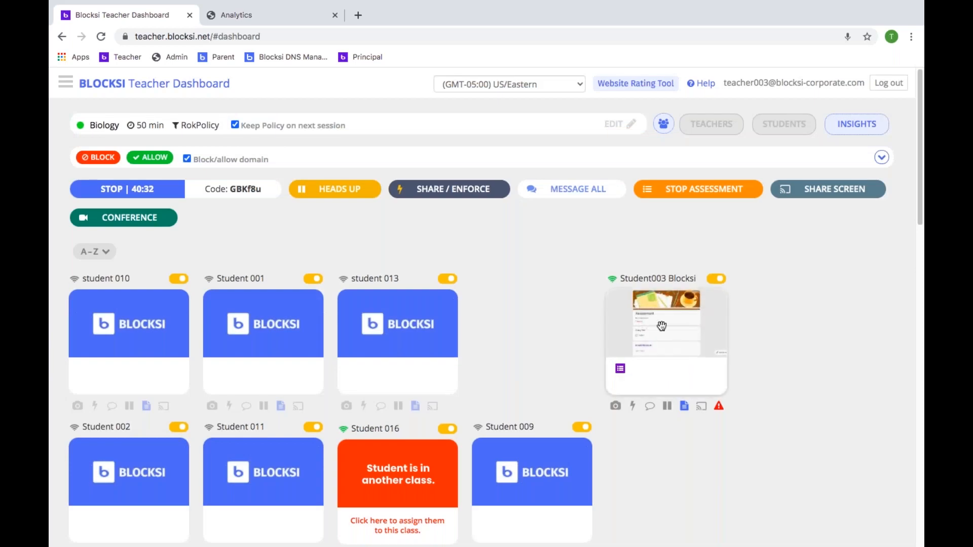
# Check Student003's screen and browsing log during the assessment, and start a class conference in Tile Layout without recording.
pyautogui.click(662, 326)
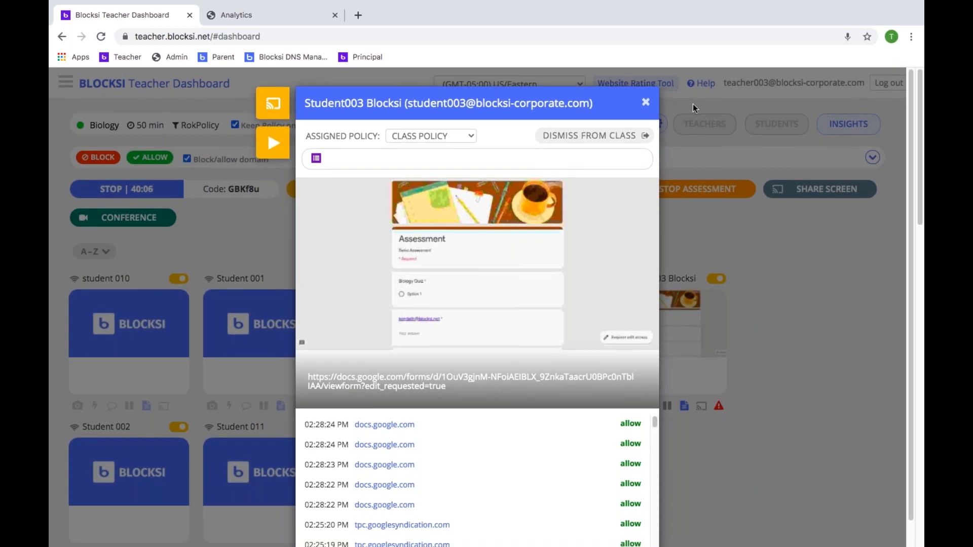
pyautogui.click(647, 104)
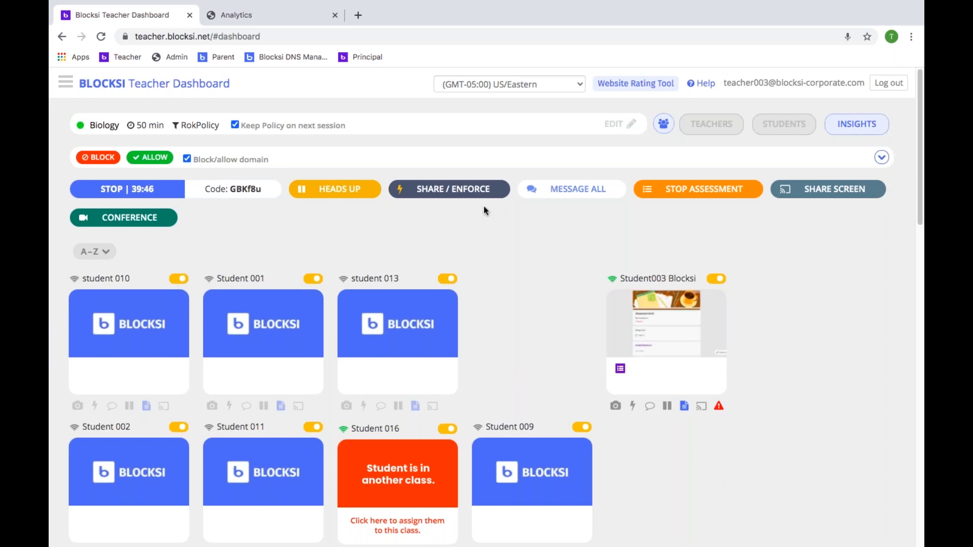
pyautogui.click(130, 217)
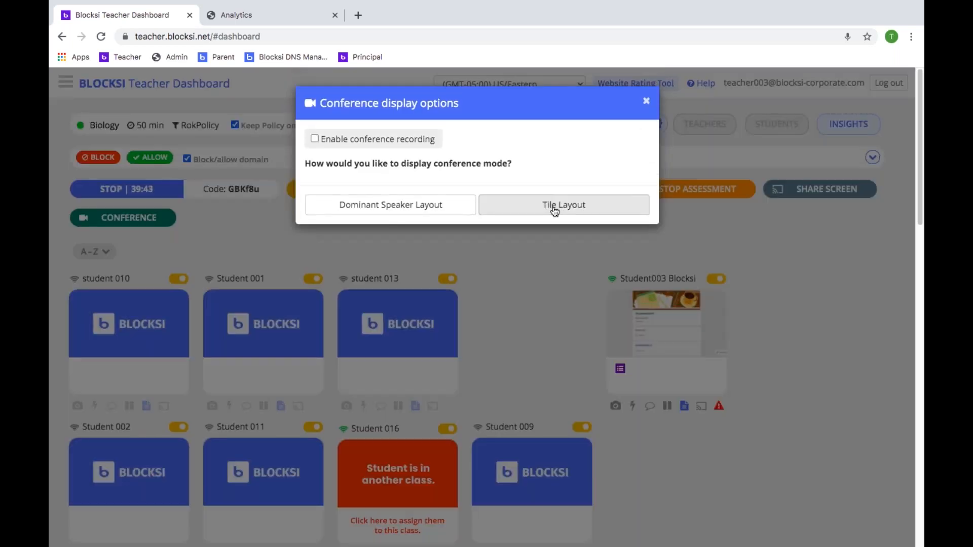
pyautogui.click(559, 212)
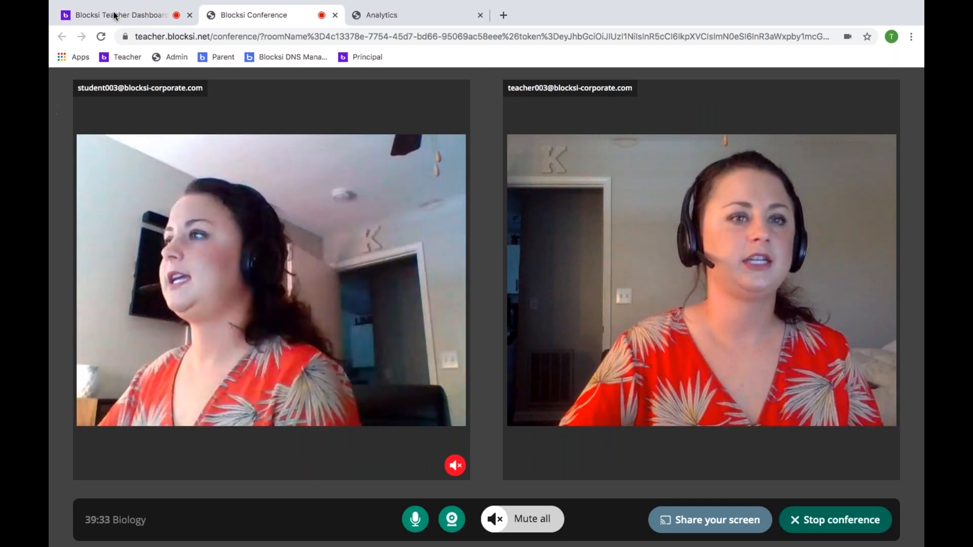
# Compare the class dashboard with the running conference, and end the conference and the Biology class session.
pyautogui.moveTo(106, 28)
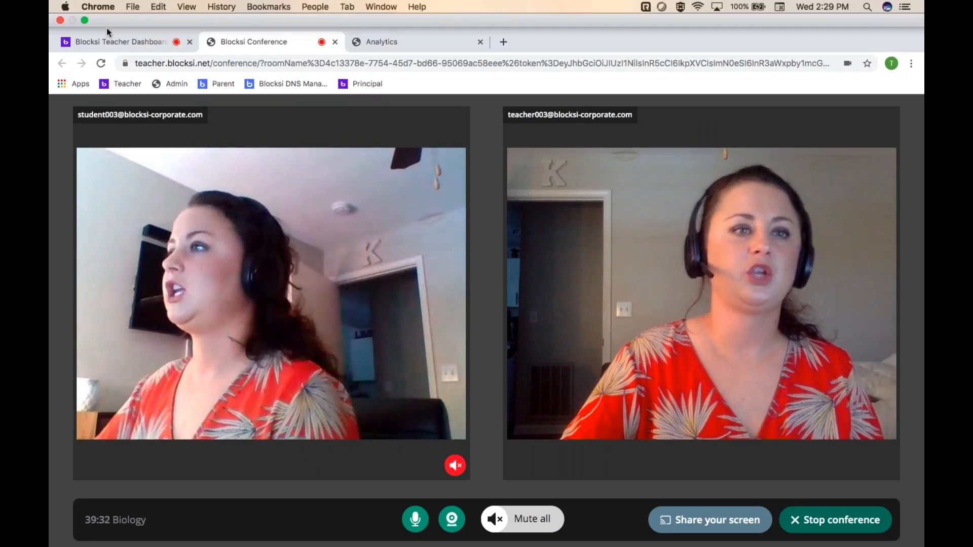
pyautogui.click(107, 42)
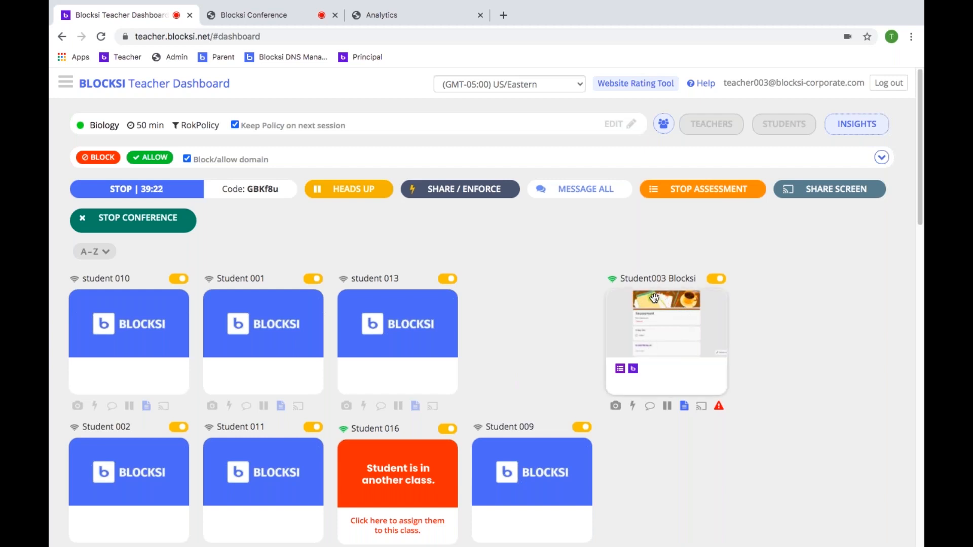
pyautogui.click(237, 20)
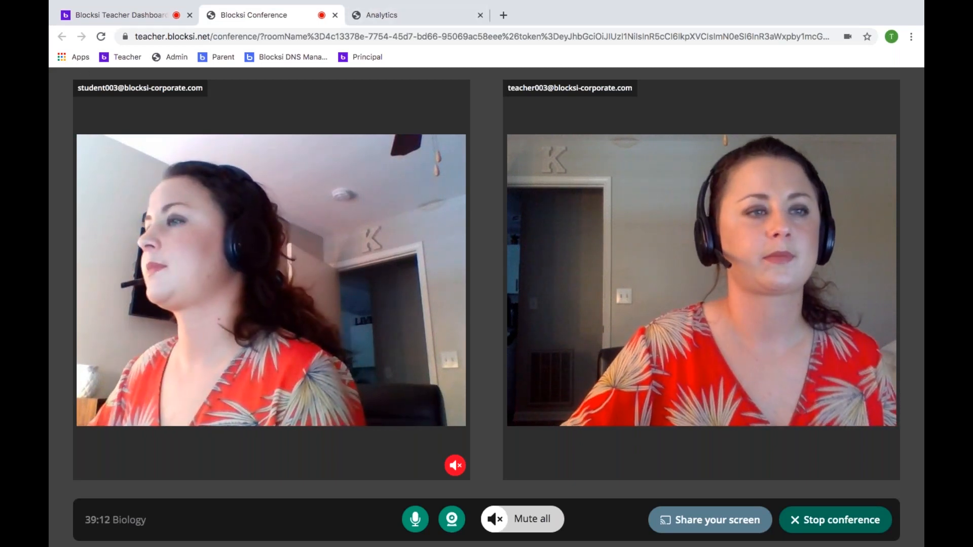
pyautogui.click(121, 15)
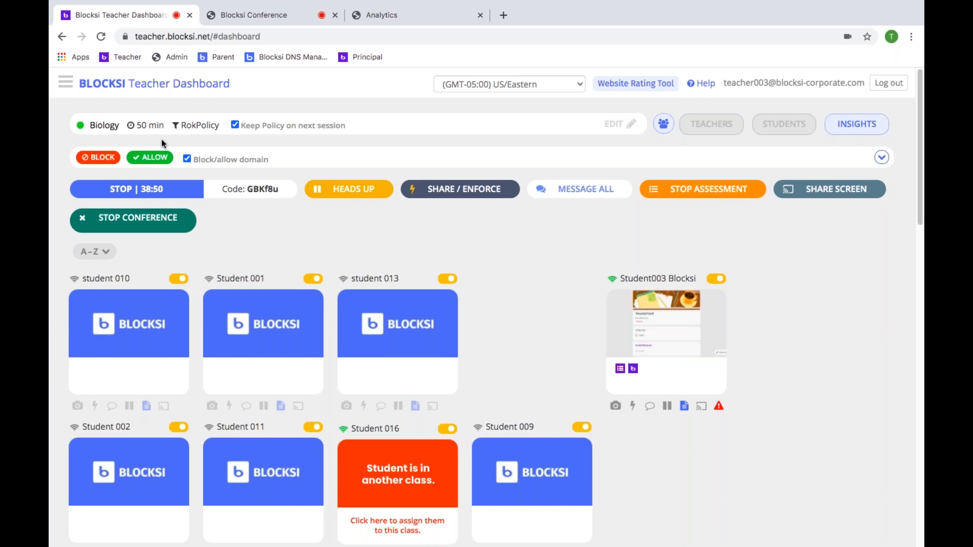
pyautogui.click(124, 219)
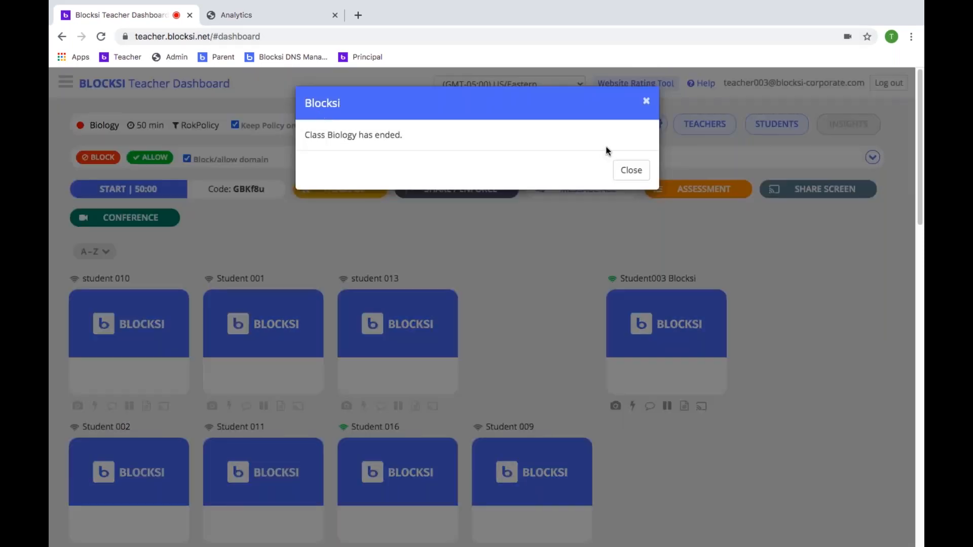
pyautogui.click(632, 171)
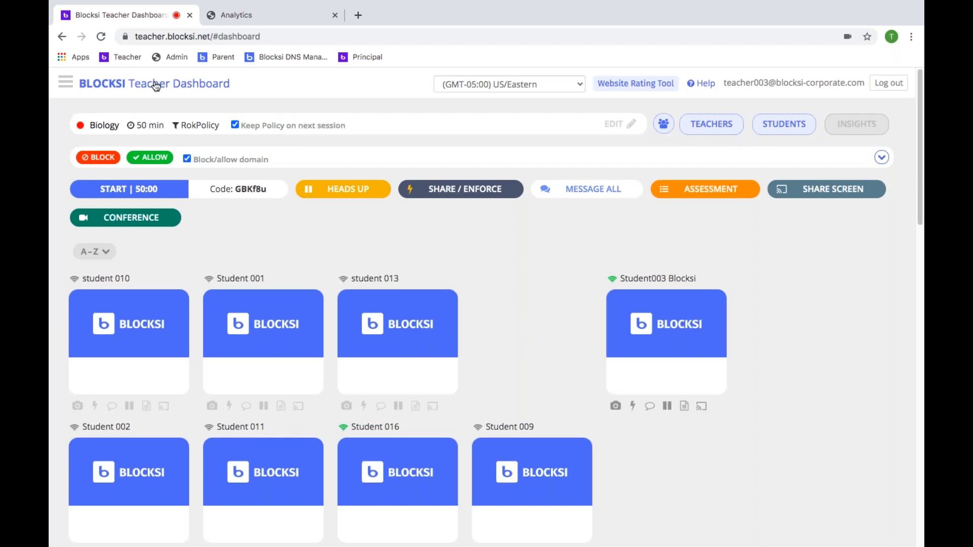
# Return to the list of created classes and review the class creation form's name, color, duration and policy settings without creating a class.
pyautogui.click(156, 86)
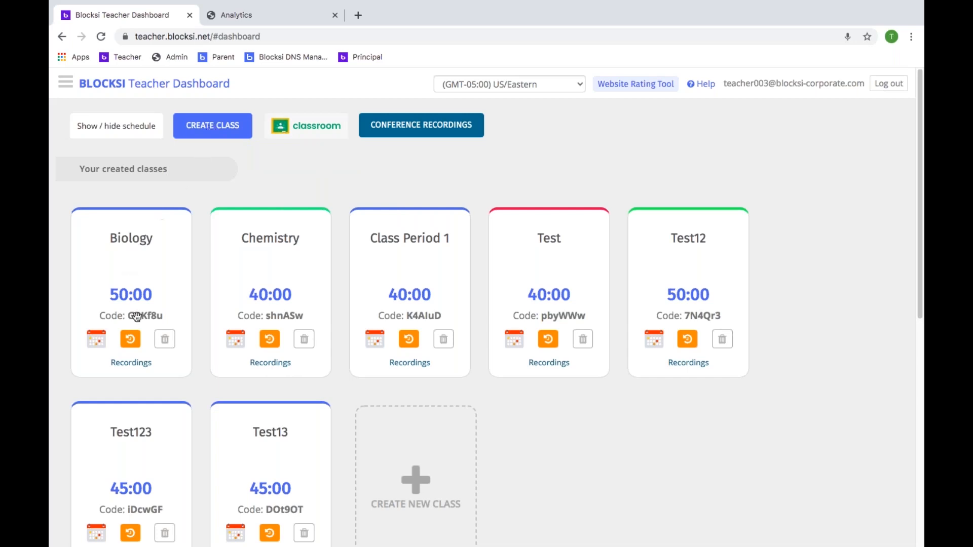
pyautogui.click(199, 125)
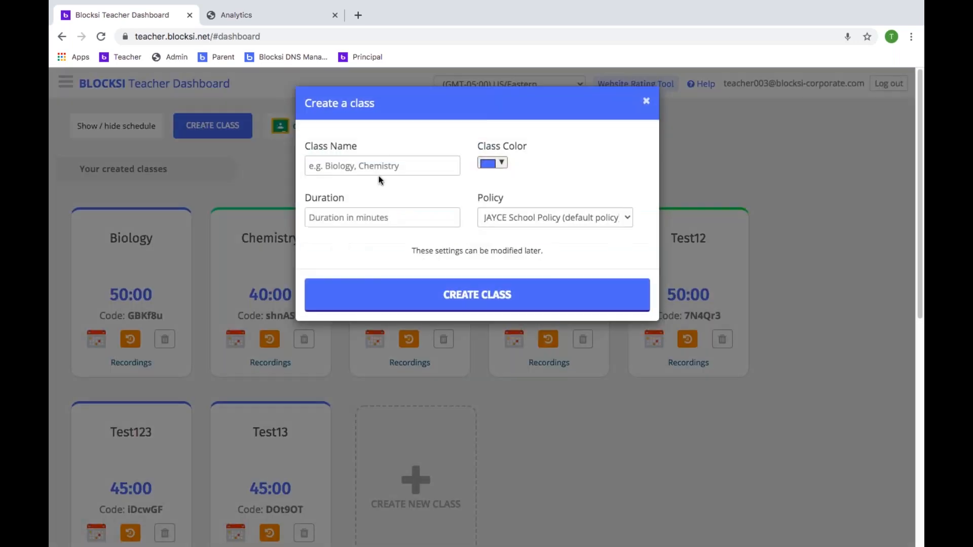
pyautogui.click(646, 101)
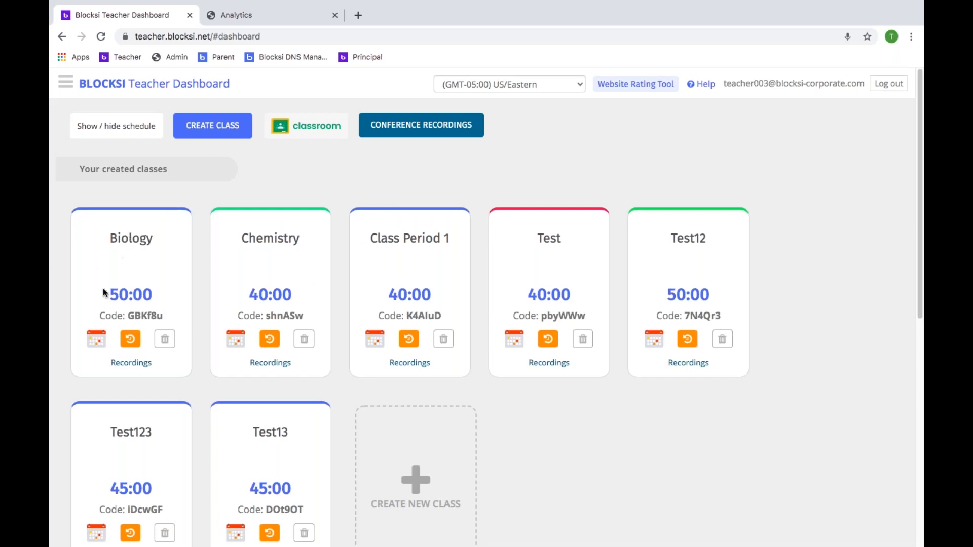
# Open the Biology class, look over its student tiles, and check the second teacher settings without changing them.
pyautogui.click(121, 246)
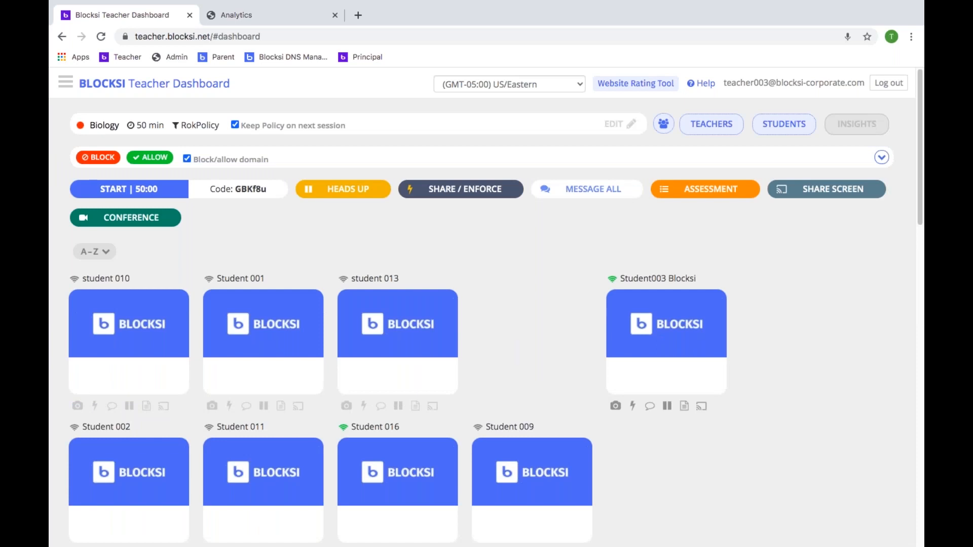
pyautogui.scroll(-1, 487, 304)
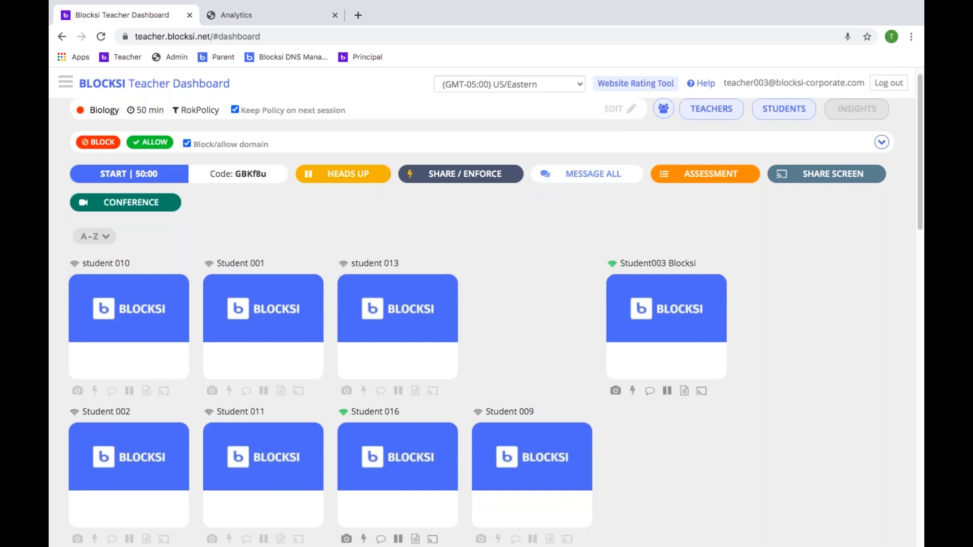
pyautogui.scroll(-5, 201, 251)
pyautogui.scroll(6, 202, 250)
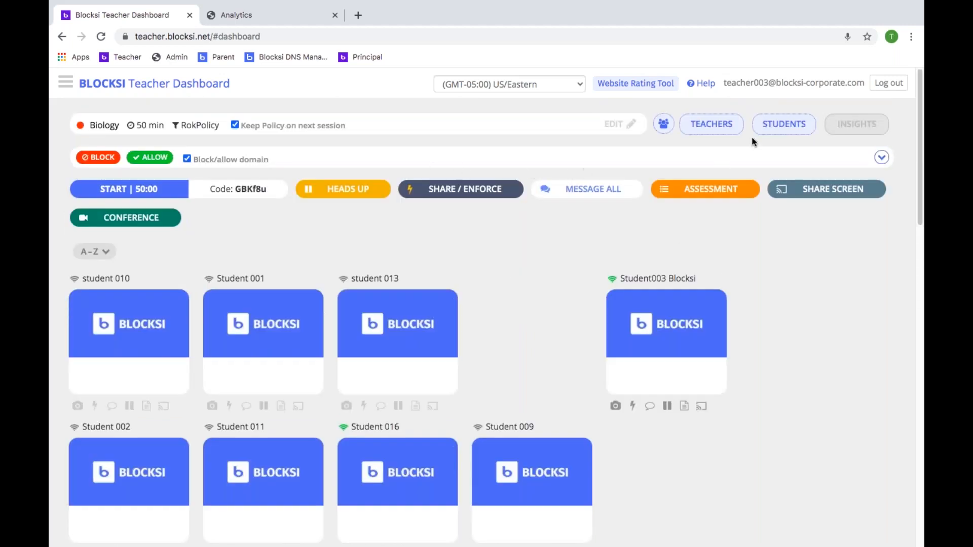
pyautogui.click(710, 130)
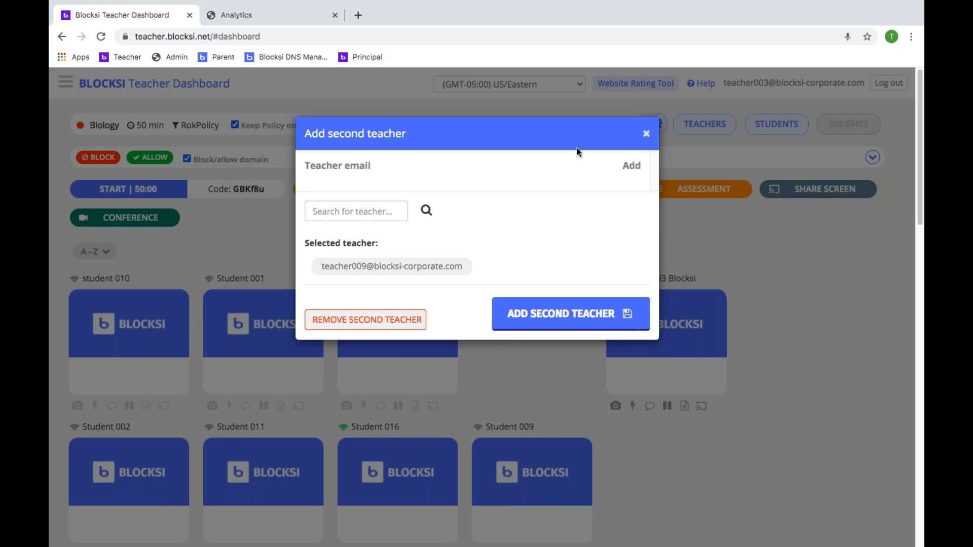
pyautogui.click(647, 134)
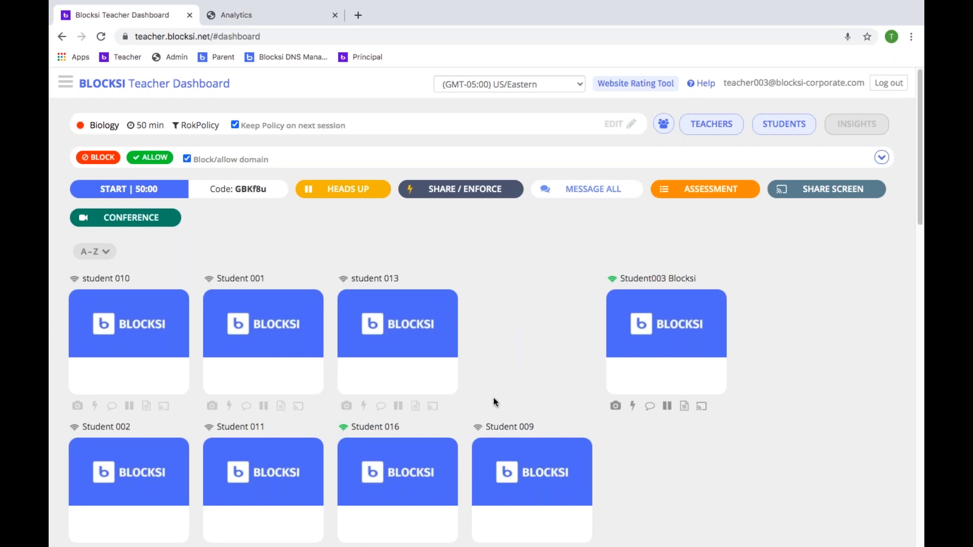
# Start the Biology session to show the conference recording option, and stop the session without launching a conference.
pyautogui.click(152, 221)
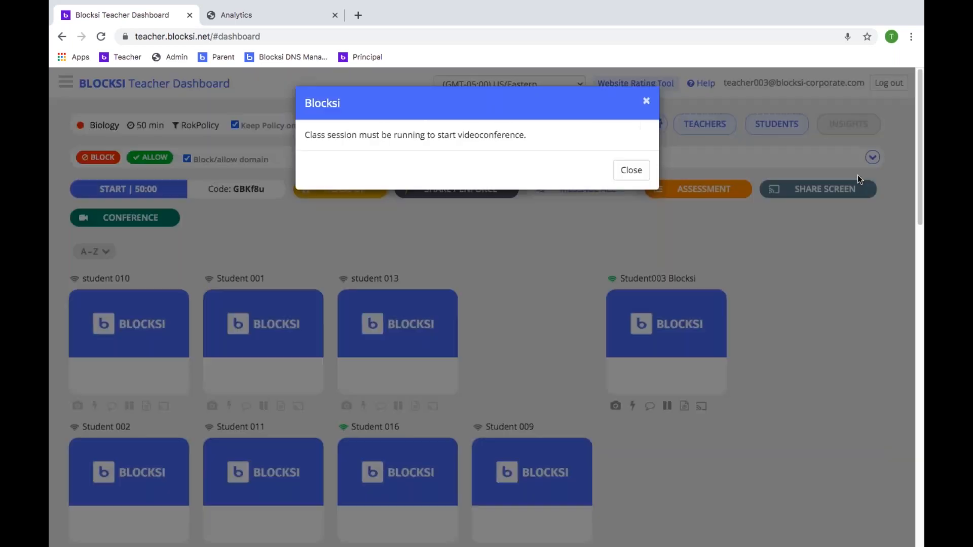
pyautogui.click(629, 169)
pyautogui.click(109, 189)
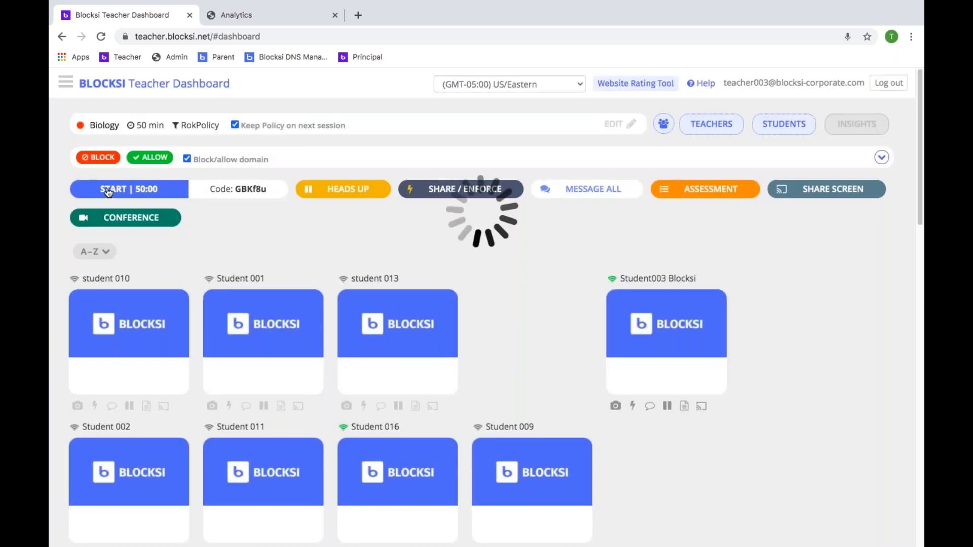
pyautogui.click(125, 218)
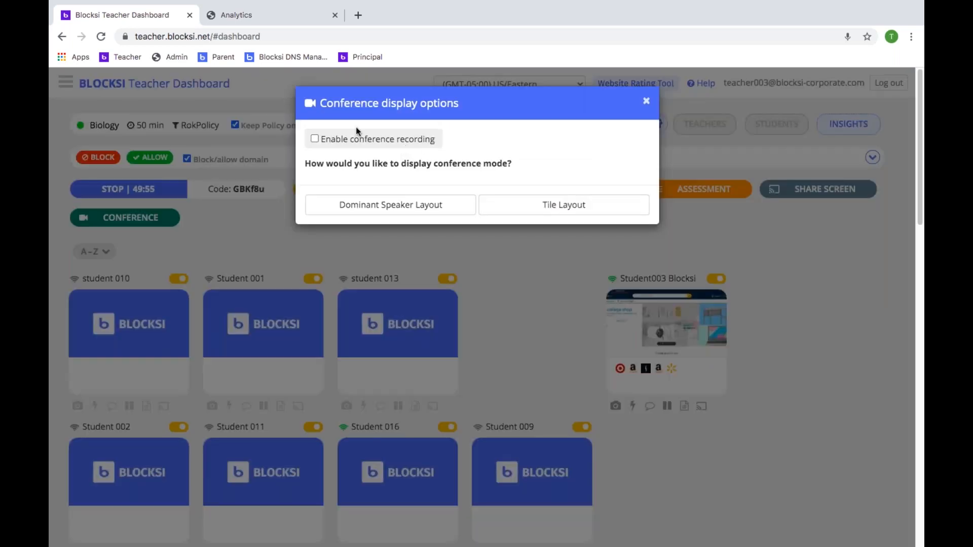
pyautogui.click(314, 139)
pyautogui.click(648, 102)
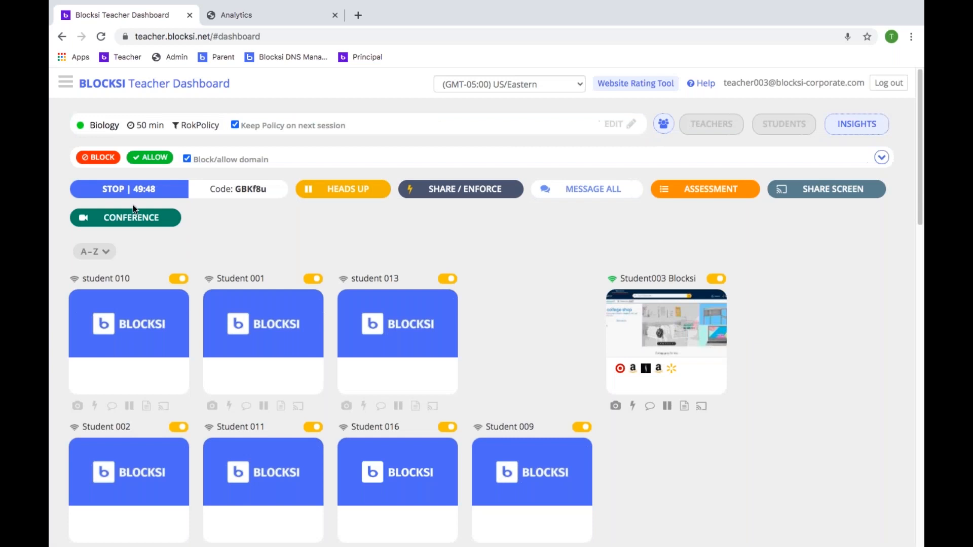
pyautogui.click(129, 189)
pyautogui.click(631, 171)
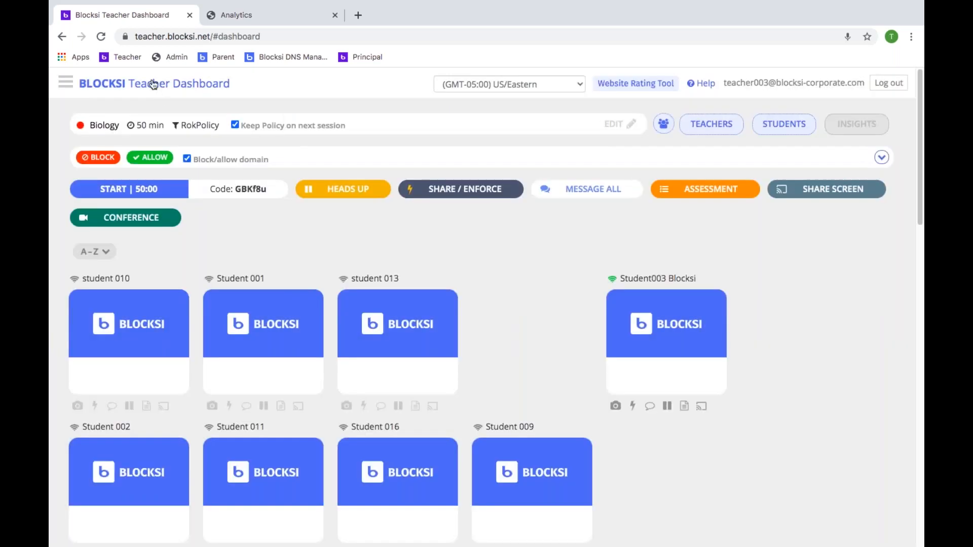
# Return to the list of created classes and review all conference room recordings with their download and delete options.
pyautogui.click(155, 84)
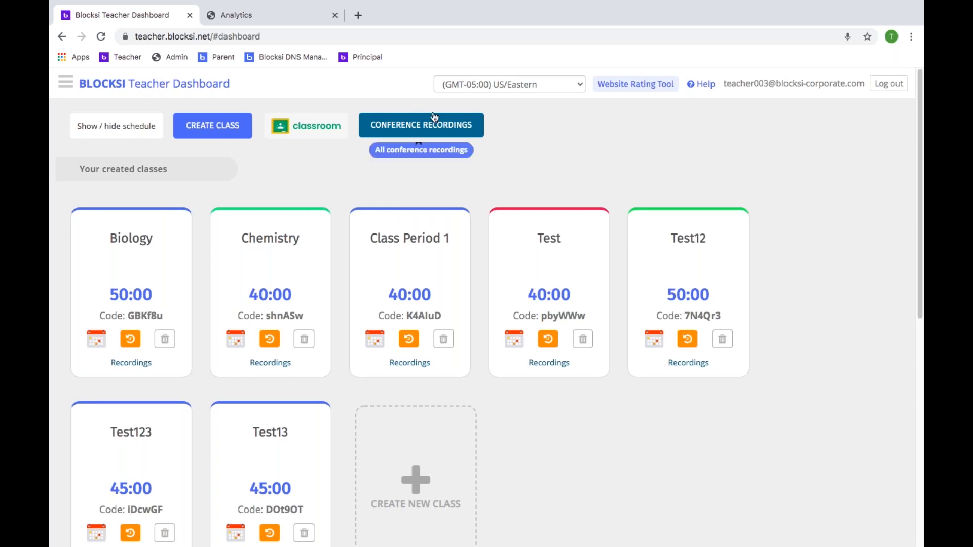
pyautogui.click(410, 124)
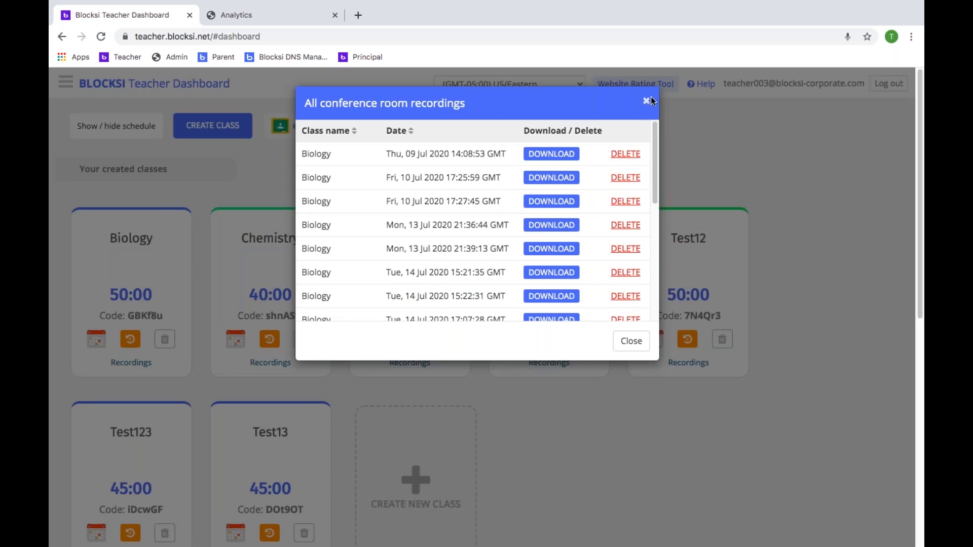
pyautogui.click(646, 101)
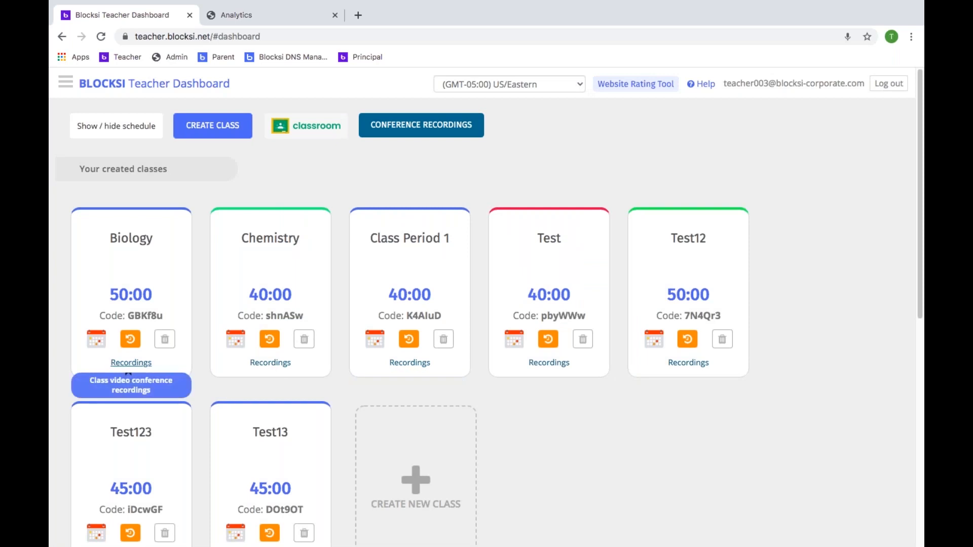
pyautogui.click(426, 125)
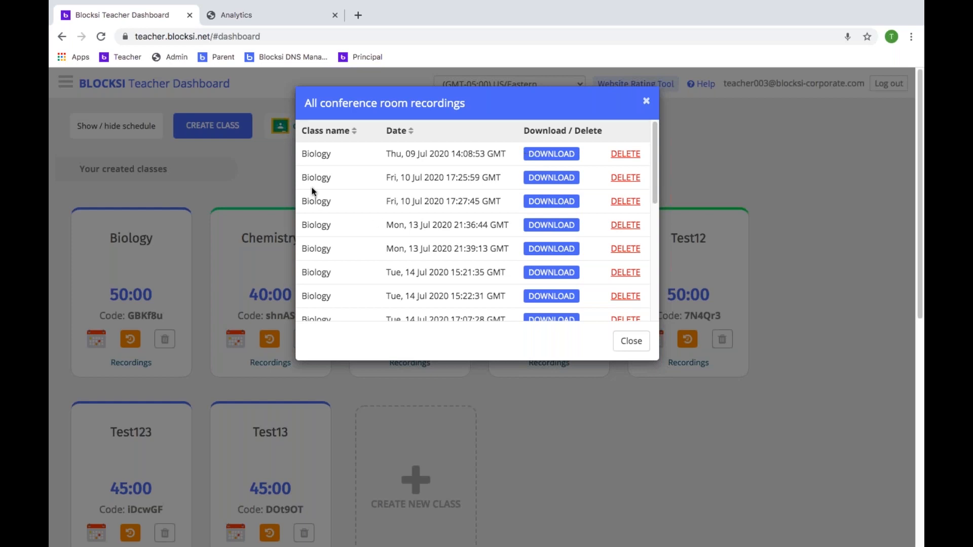
pyautogui.click(646, 102)
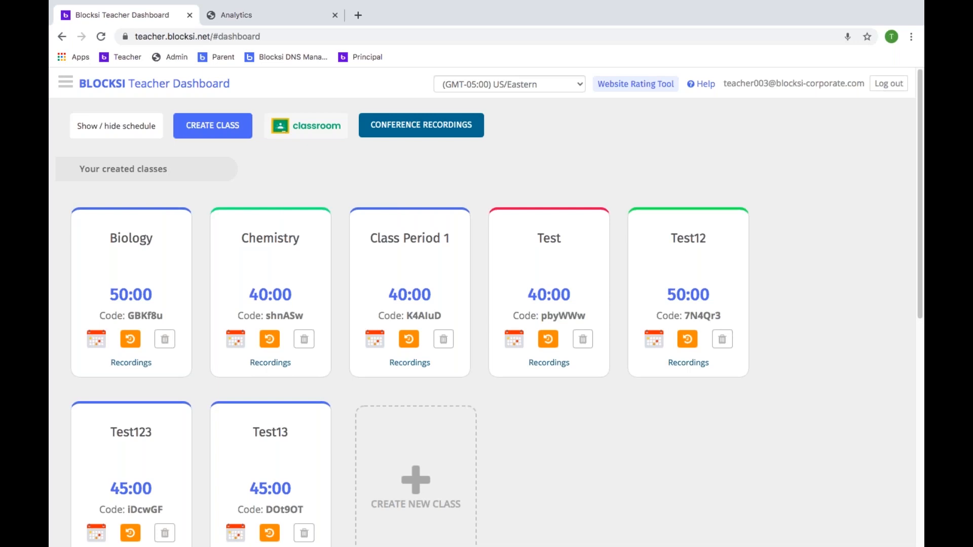
# Start a Biology class session and review the Student Groups settings, including breakout rooms and group policy, without saving changes.
pyautogui.click(132, 238)
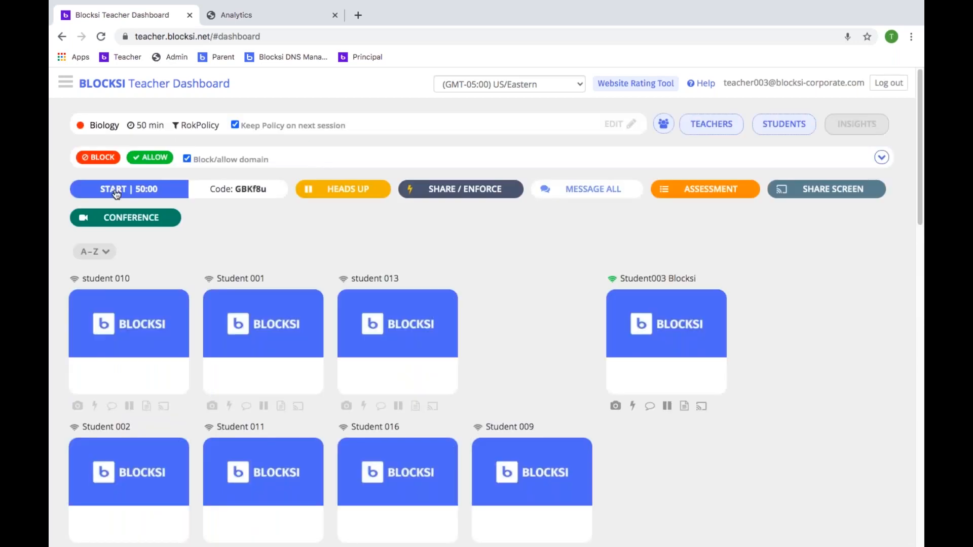
pyautogui.click(115, 192)
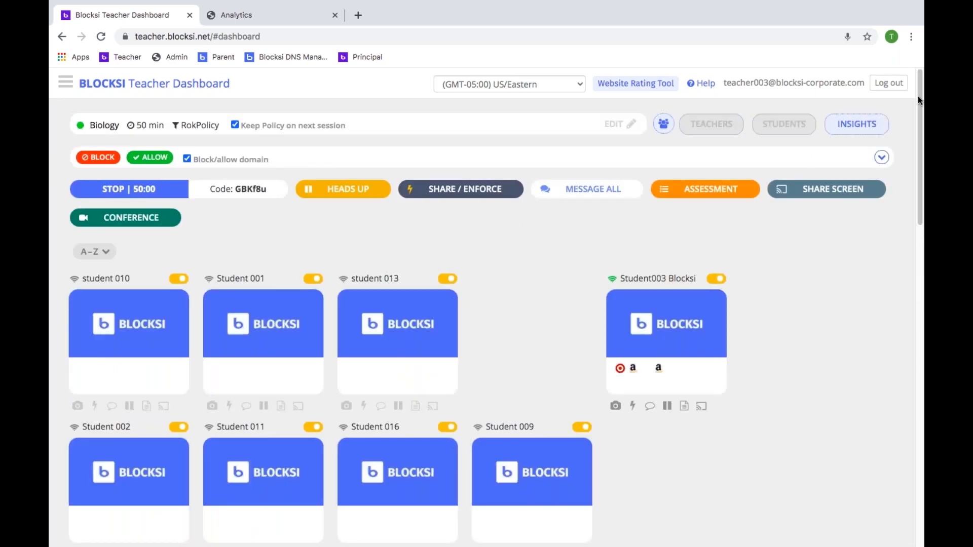
pyautogui.click(658, 124)
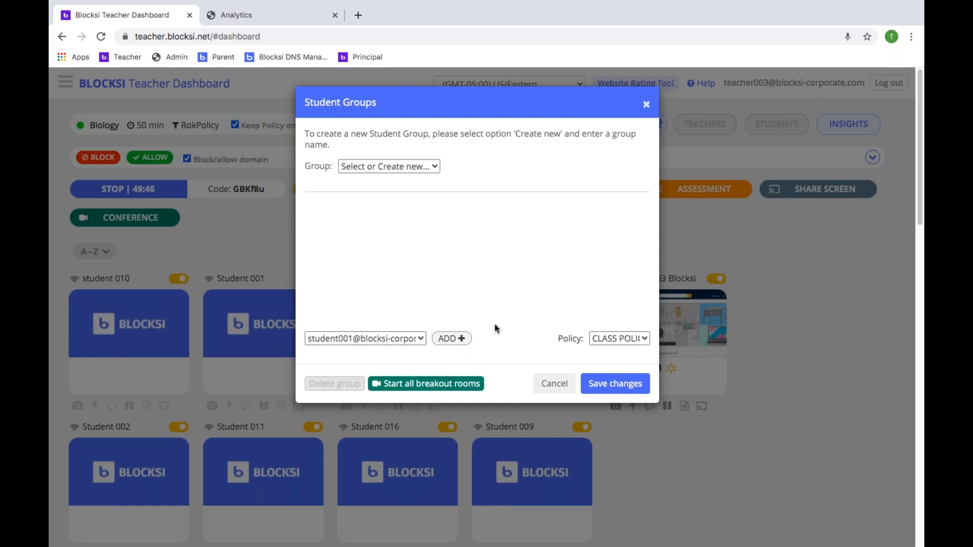
pyautogui.click(646, 105)
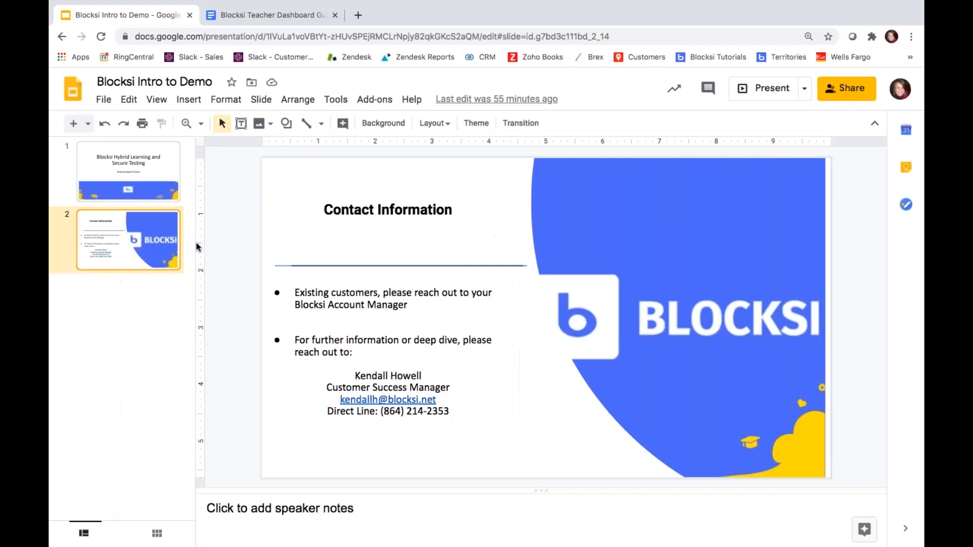
# Present the Contact Information slide of the Blocksi Intro to Demo presentation in Google Slides.
pyautogui.click(778, 89)
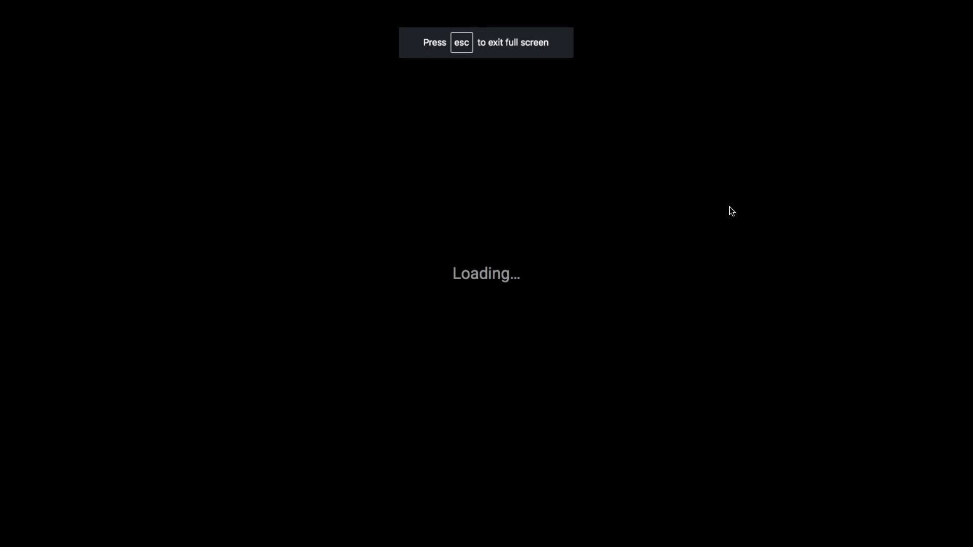